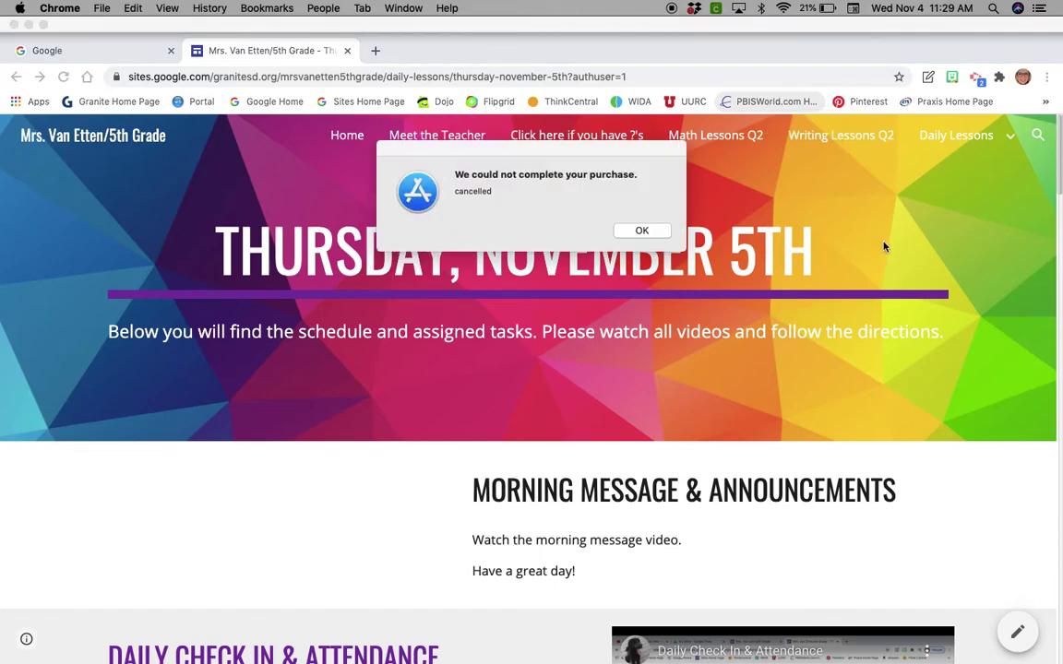
Dismiss the App Store purchase alert and scroll to the State Report — Day 3 instructions
{"action": "left_click", "coordinate": [637, 235]}
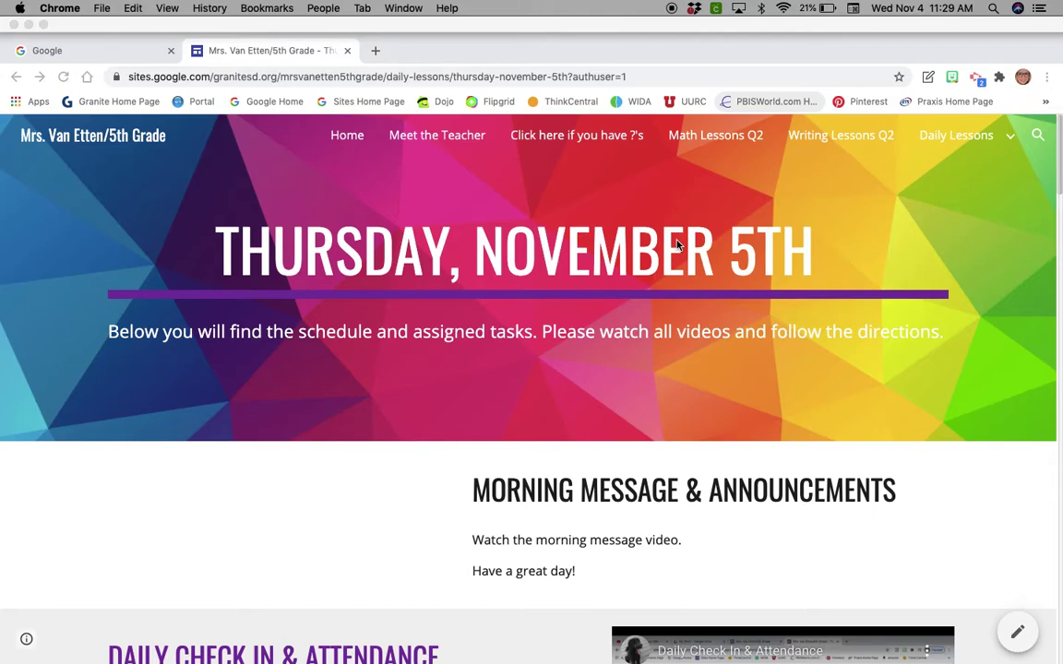
{"action": "scroll", "coordinate": [765, 326], "scroll_direction": "down", "scroll_amount": 1}
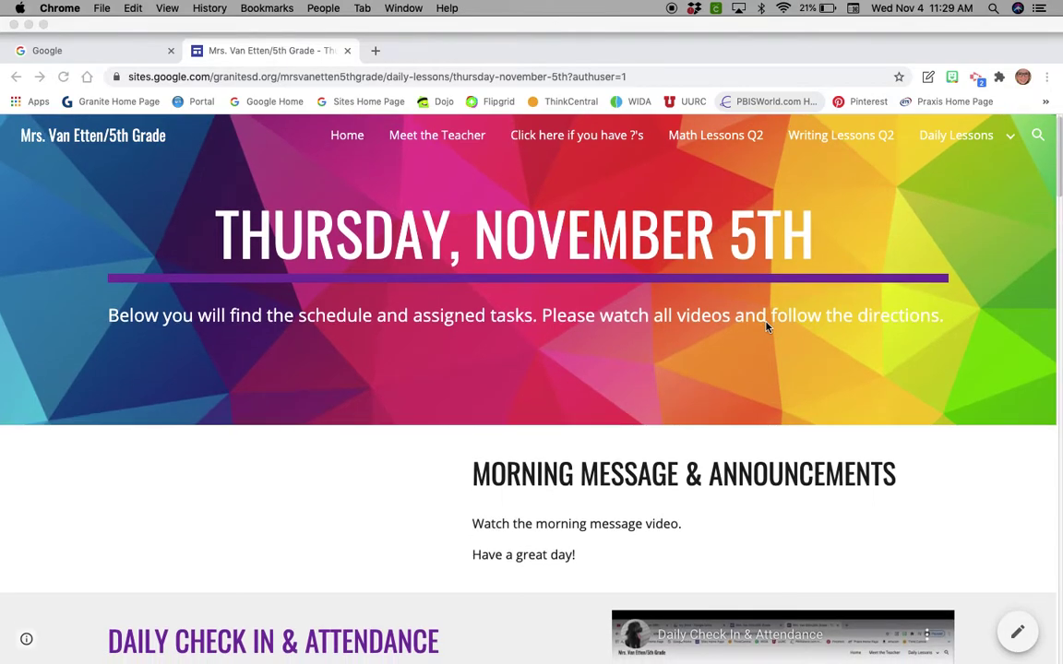
{"action": "scroll", "coordinate": [765, 326], "scroll_direction": "down", "scroll_amount": 15}
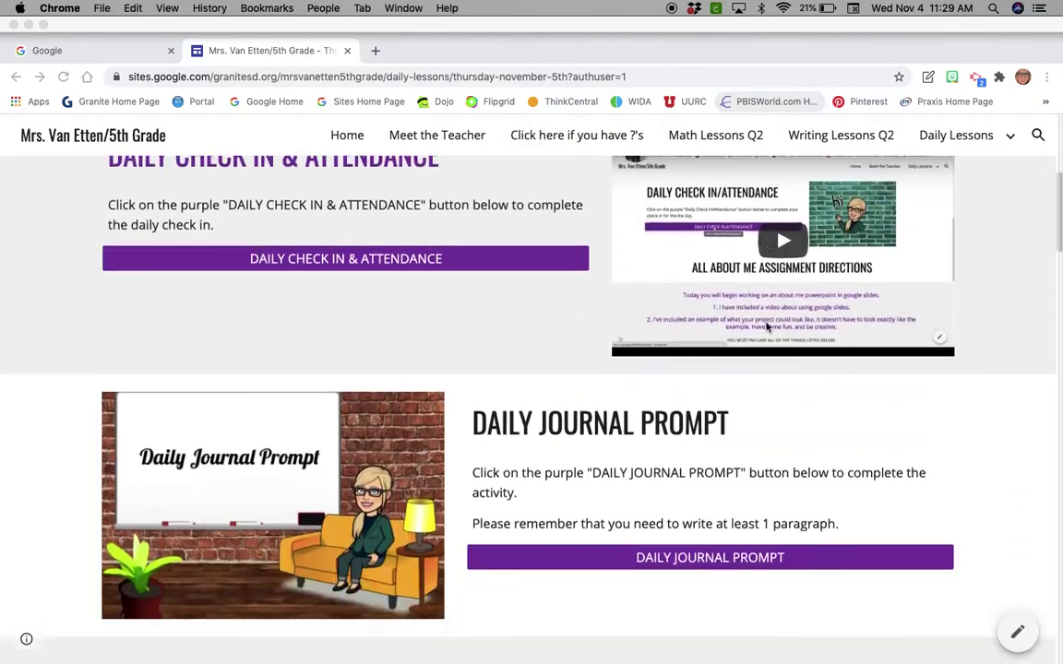
{"action": "scroll", "coordinate": [765, 326], "scroll_direction": "down", "scroll_amount": 20}
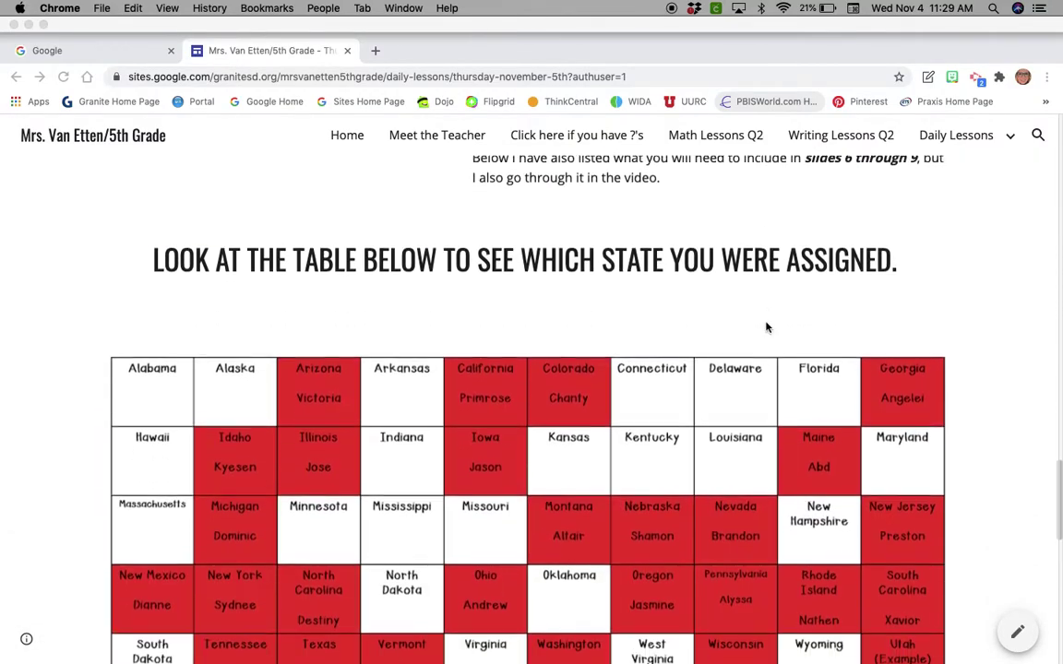
{"action": "scroll", "coordinate": [766, 326], "scroll_direction": "up", "scroll_amount": 5}
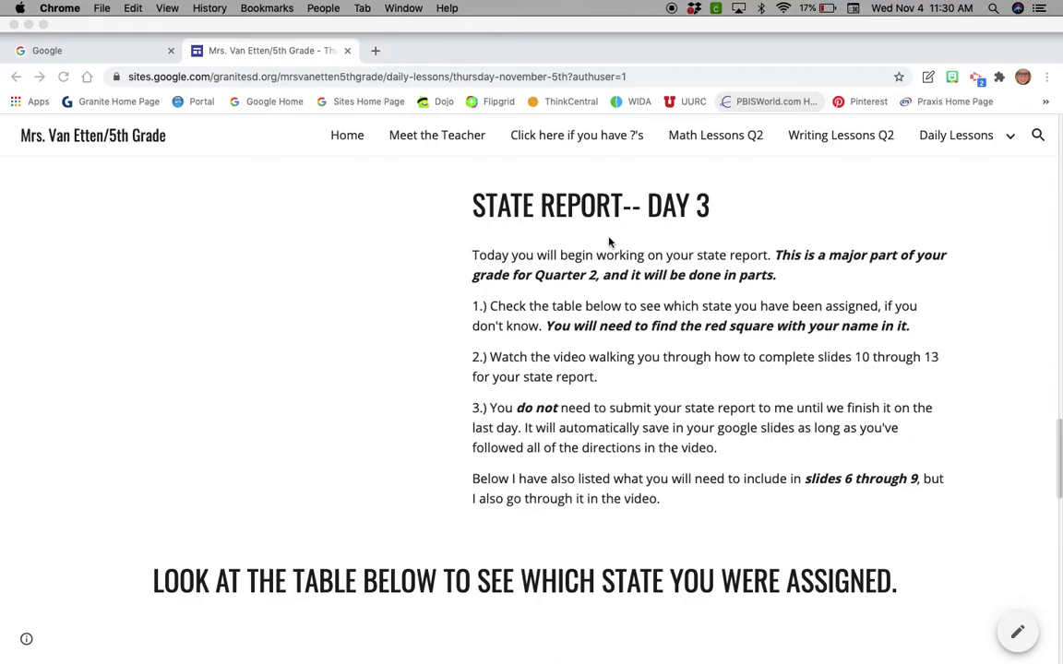
{"action": "scroll", "coordinate": [666, 332], "scroll_direction": "down", "scroll_amount": 3}
{"action": "scroll", "coordinate": [666, 332], "scroll_direction": "up", "scroll_amount": 3}
{"action": "scroll", "coordinate": [666, 332], "scroll_direction": "down", "scroll_amount": 3}
{"action": "scroll", "coordinate": [666, 334], "scroll_direction": "down", "scroll_amount": 5}
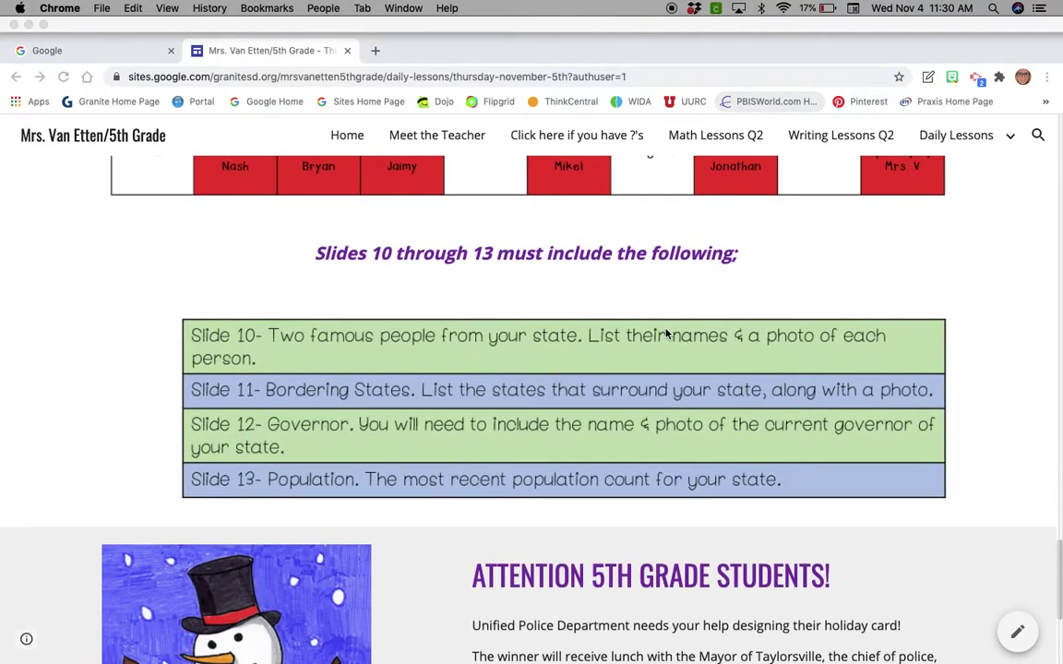
{"action": "scroll", "coordinate": [666, 333], "scroll_direction": "up", "scroll_amount": 1}
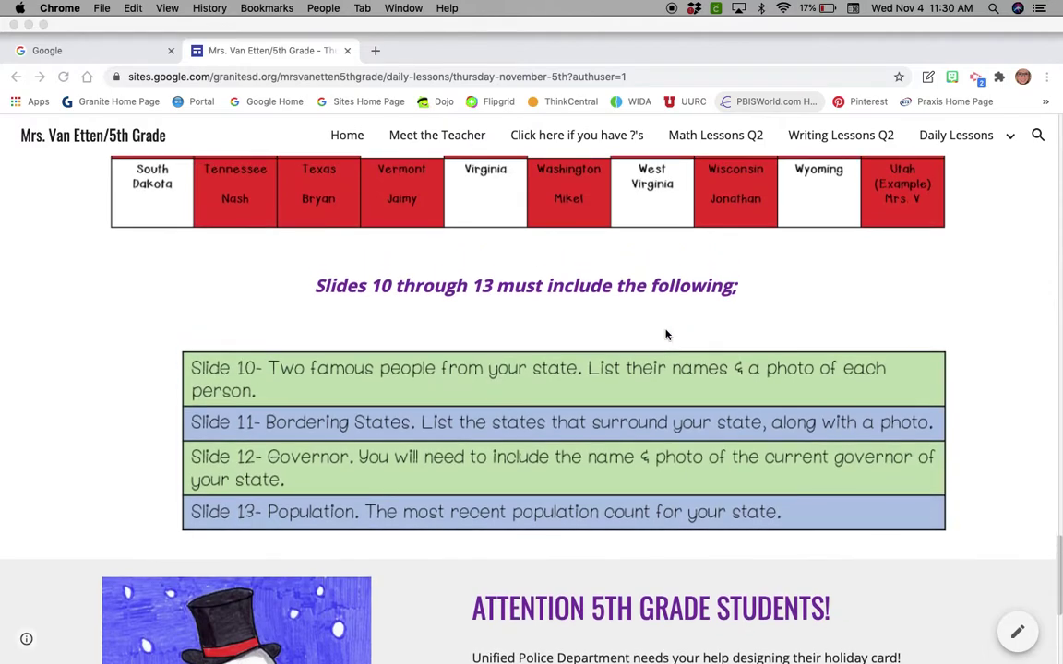
{"action": "scroll", "coordinate": [666, 334], "scroll_direction": "up", "scroll_amount": 5}
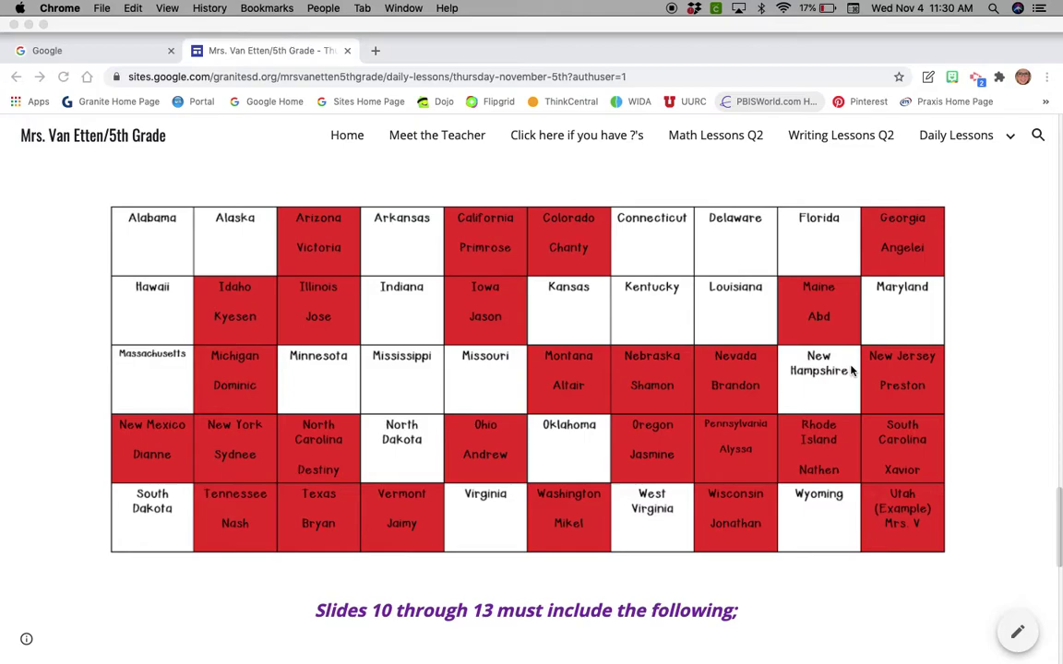
{"action": "scroll", "coordinate": [831, 425], "scroll_direction": "down", "scroll_amount": 5}
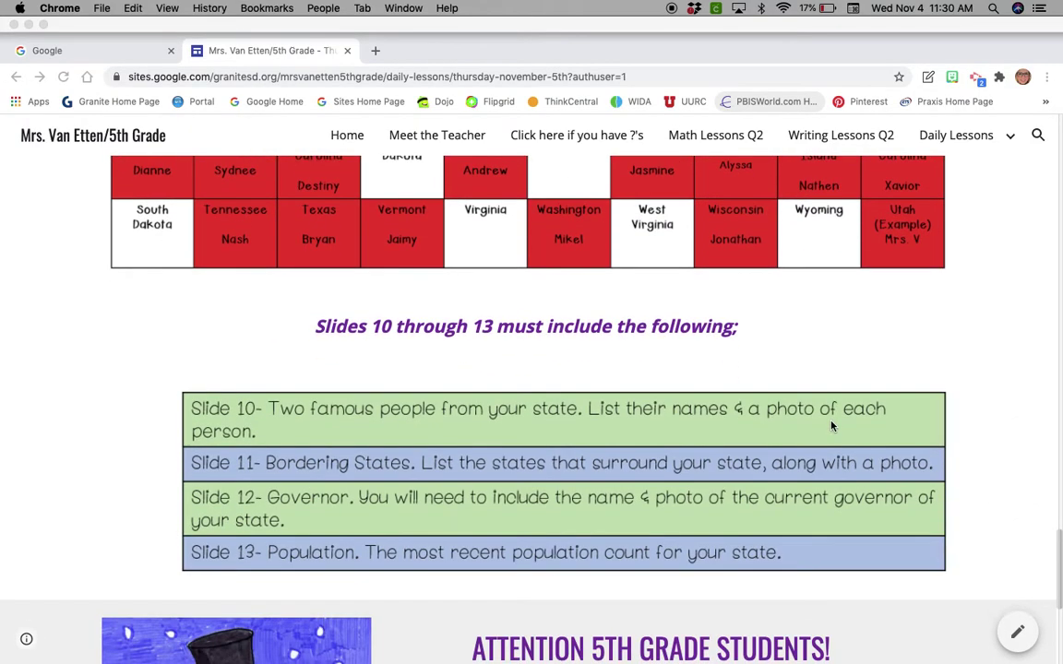
{"action": "scroll", "coordinate": [830, 427], "scroll_direction": "up", "scroll_amount": 5}
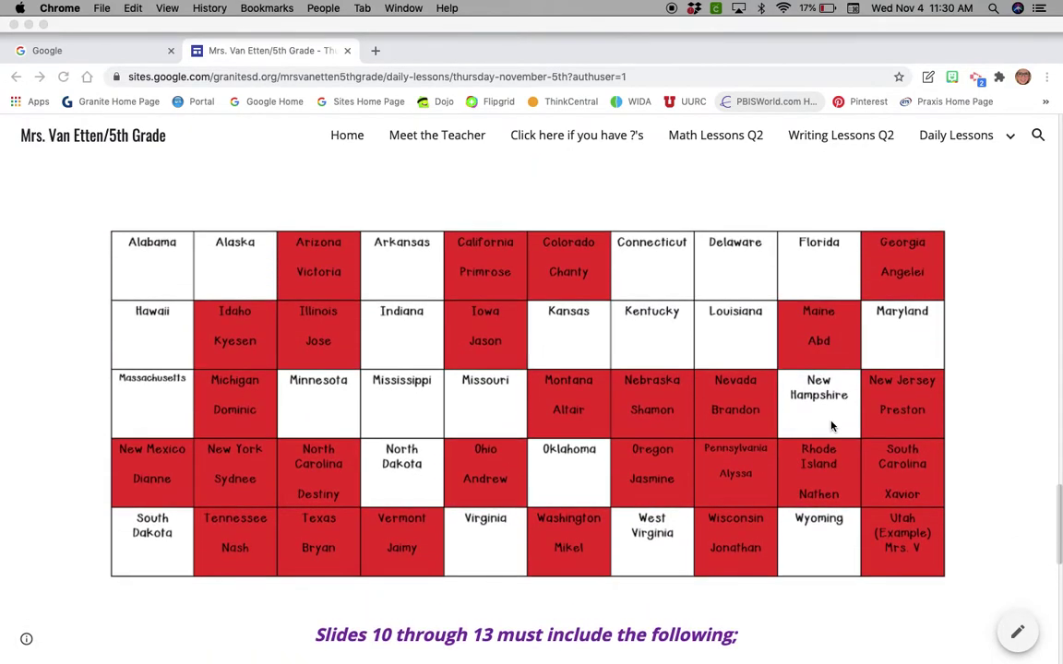
Go full screen and open the Utah/Mrs. Van Etten presentation in Google Slides
{"action": "left_click", "coordinate": [119, 55]}
{"action": "key", "text": "ctrl+super+f"}
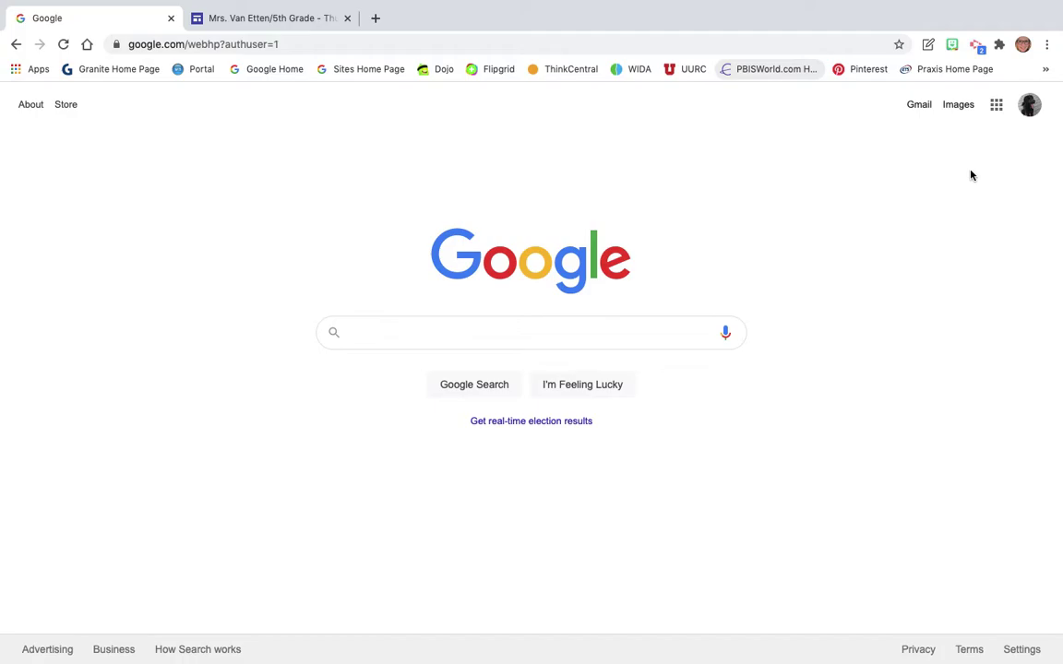
{"action": "left_click", "coordinate": [997, 104]}
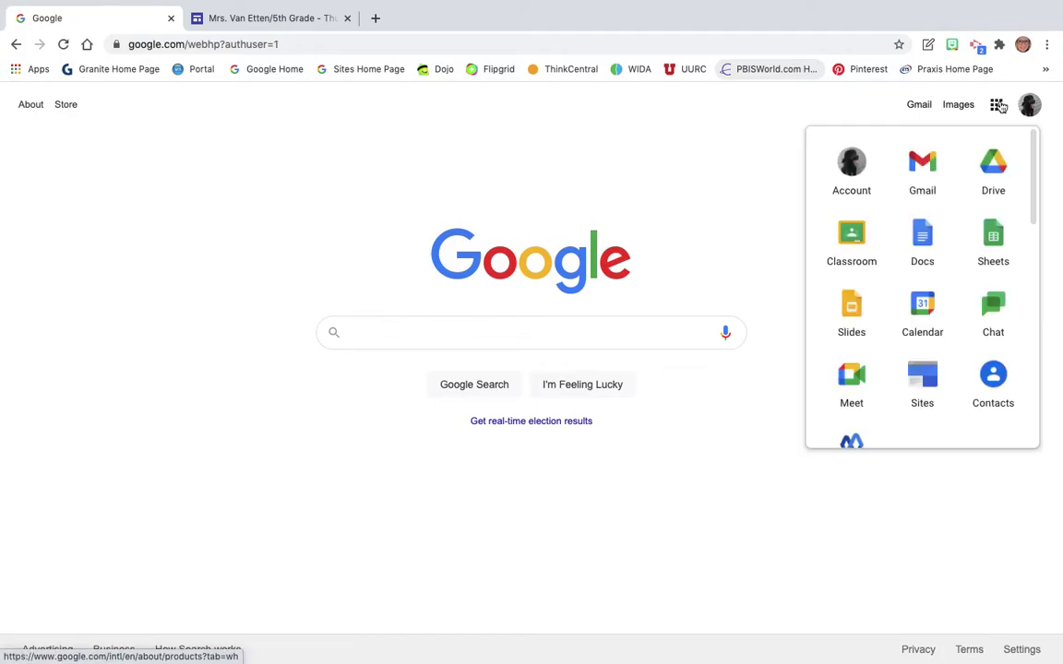
{"action": "left_click", "coordinate": [856, 313]}
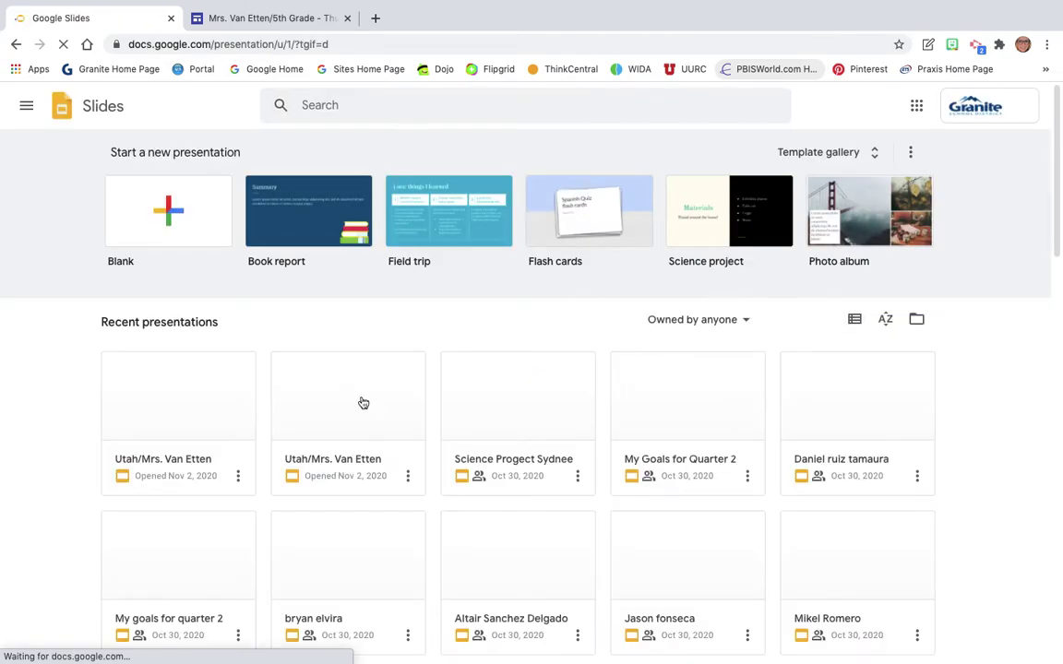
{"action": "left_click", "coordinate": [181, 412]}
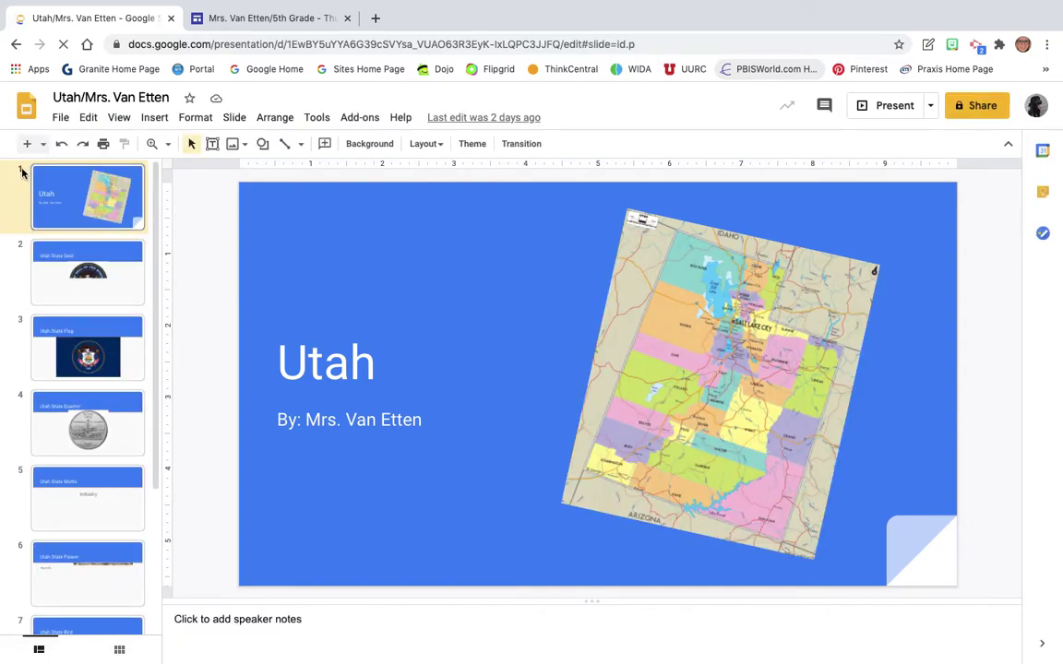
Select slide 9, 'Capital City of Utah', at the bottom of the filmstrip
{"action": "scroll", "coordinate": [28, 358], "scroll_direction": "down", "scroll_amount": 3}
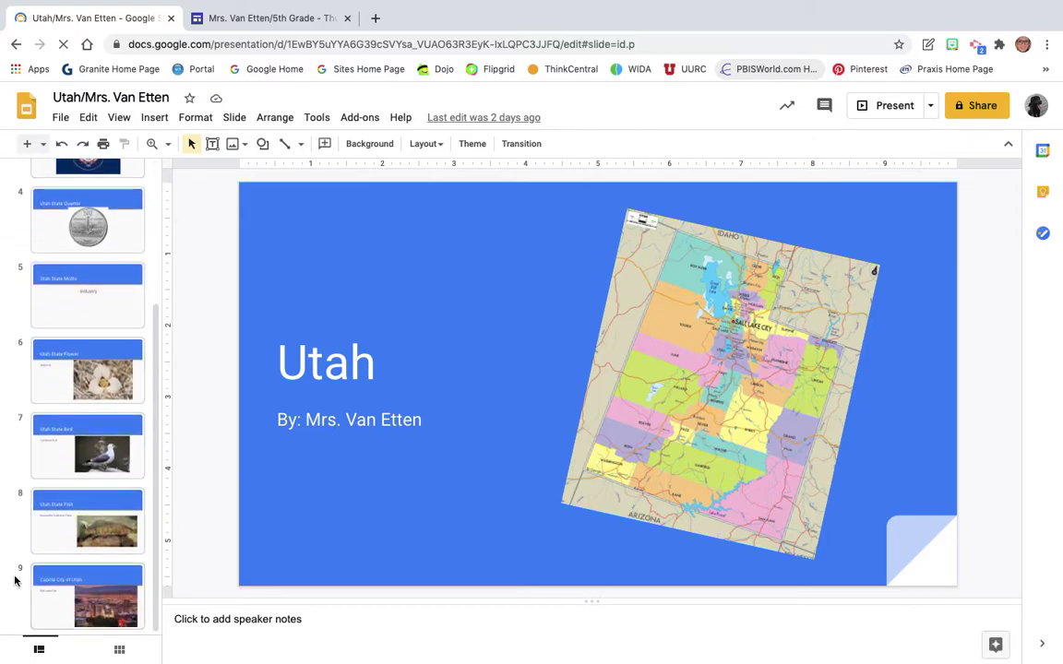
{"action": "scroll", "coordinate": [81, 181], "scroll_direction": "up", "scroll_amount": 3}
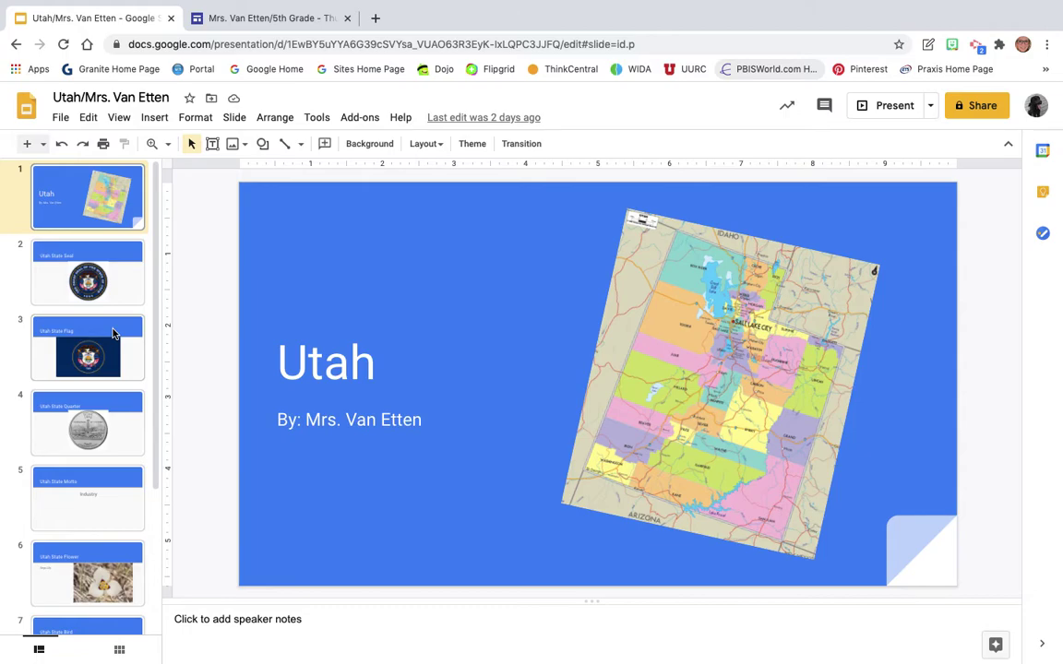
{"action": "scroll", "coordinate": [76, 449], "scroll_direction": "down", "scroll_amount": 3}
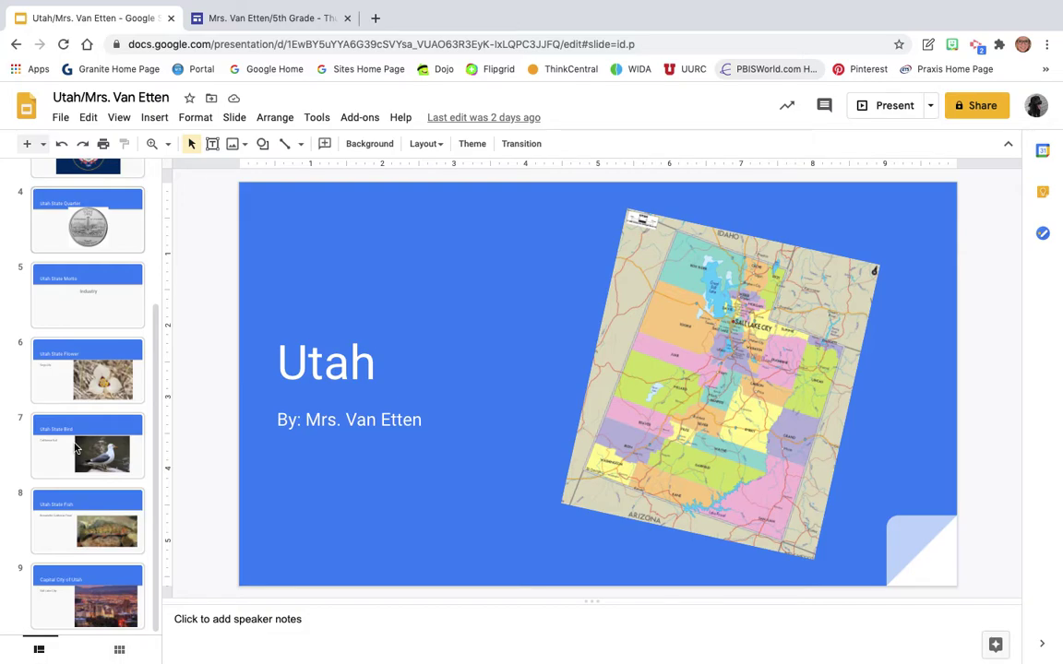
{"action": "scroll", "coordinate": [113, 261], "scroll_direction": "up", "scroll_amount": 3}
{"action": "scroll", "coordinate": [107, 247], "scroll_direction": "down", "scroll_amount": 3}
{"action": "left_click", "coordinate": [44, 571]}
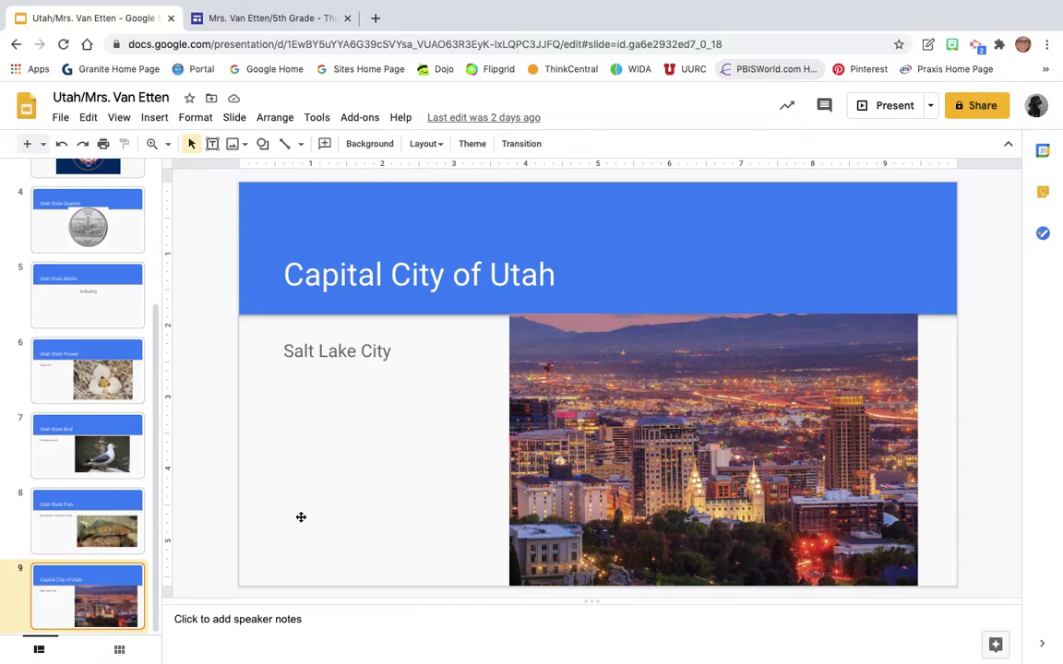
Add a Title and body slide titled '2 Famous People from Utah'
{"action": "left_click", "coordinate": [43, 145]}
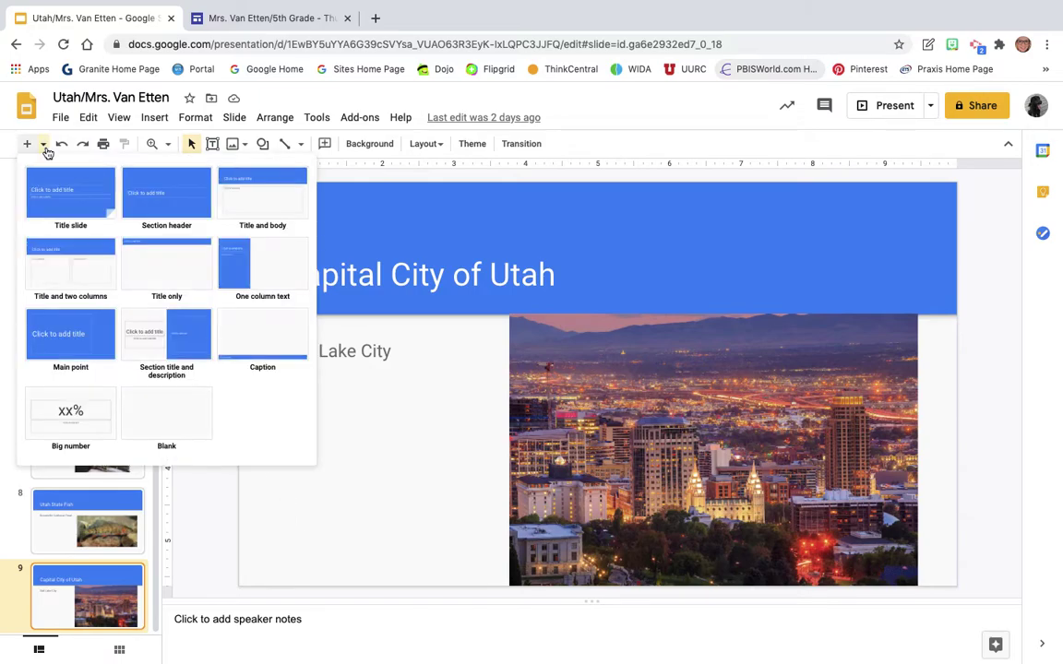
{"action": "left_click", "coordinate": [248, 200]}
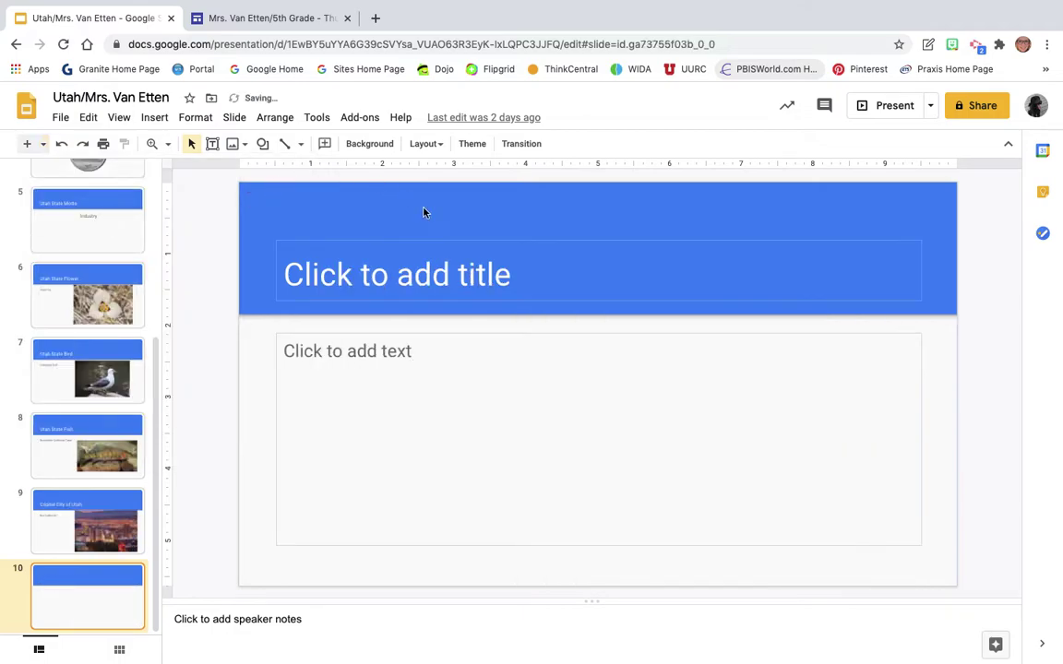
{"action": "left_click", "coordinate": [445, 279]}
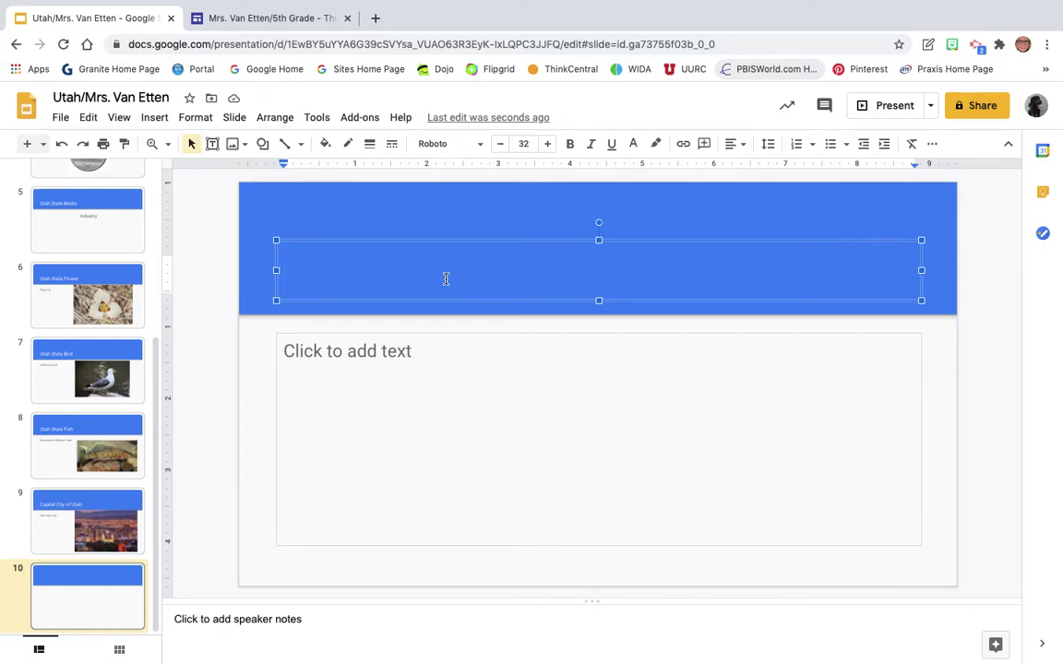
{"action": "type", "text": "2 Famous"}
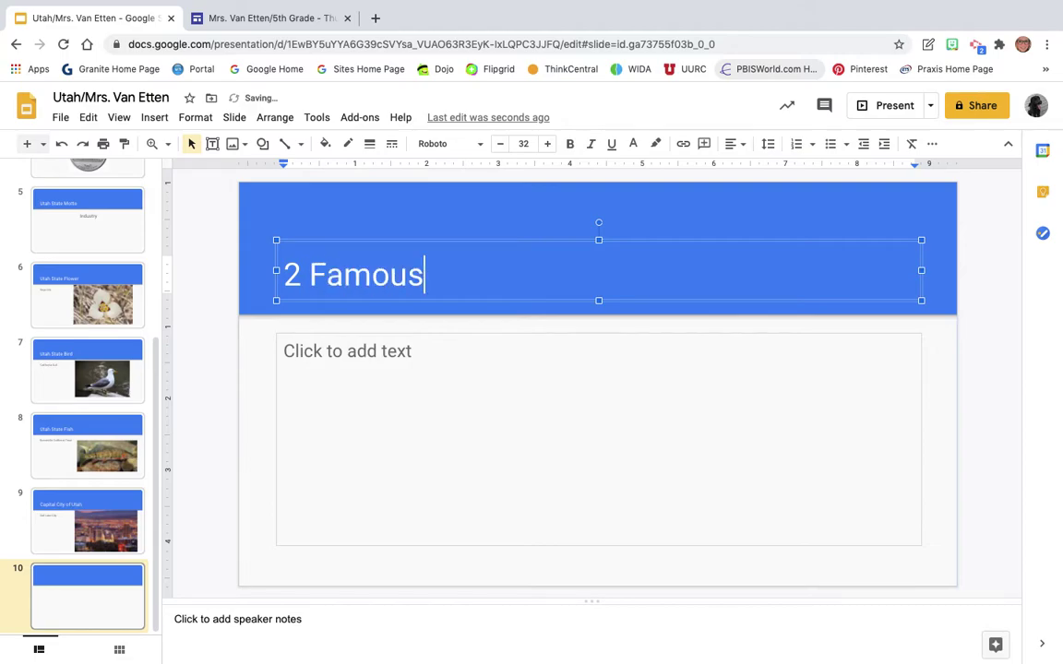
{"action": "type", "text": " People from Utah"}
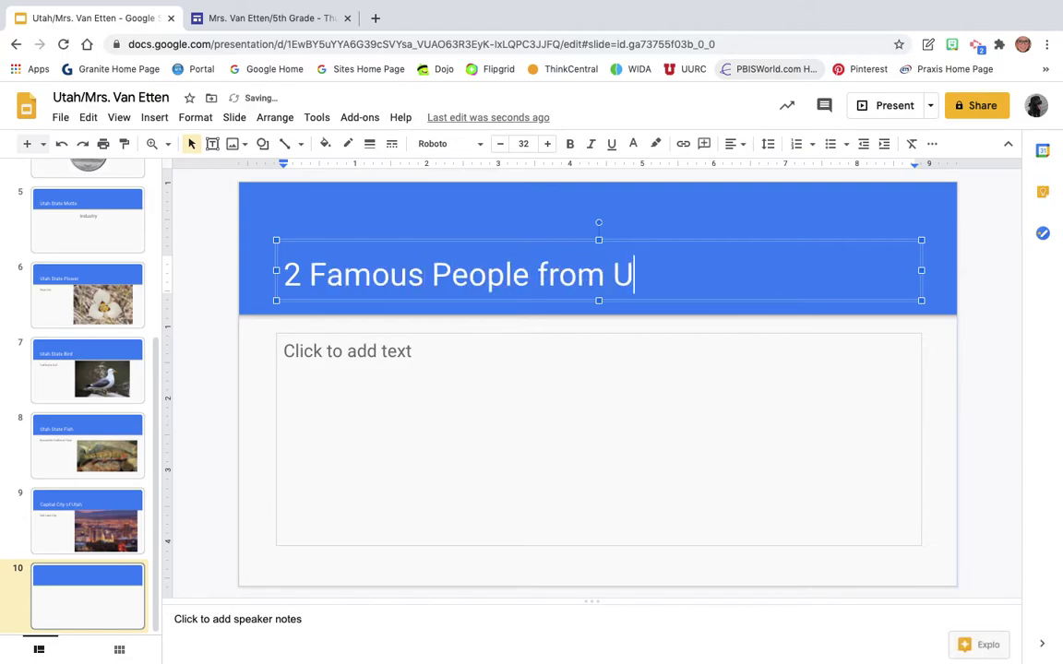
Place the cursor in the body box, close the class site tab and open a new tab
{"action": "left_click", "coordinate": [503, 363]}
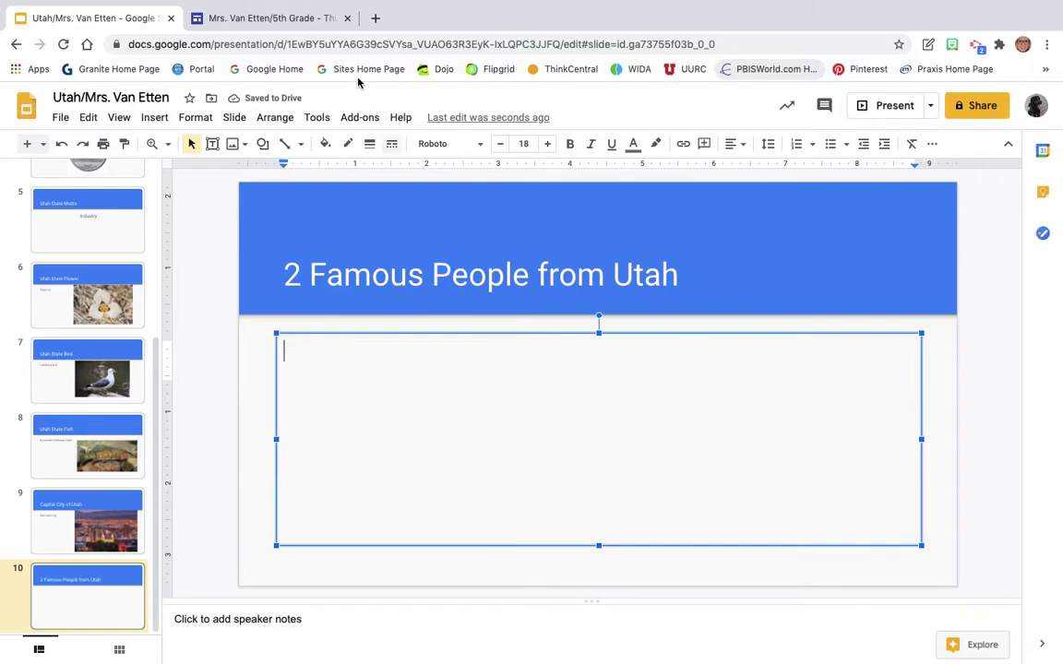
{"action": "left_click", "coordinate": [347, 17]}
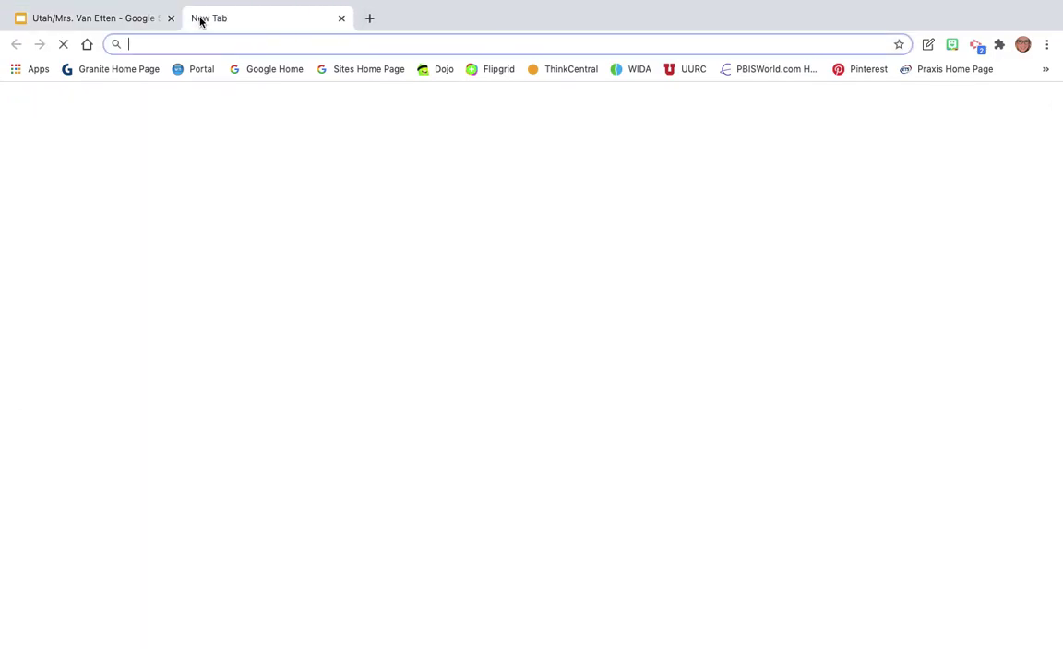
{"action": "left_click", "coordinate": [199, 17]}
Search for 'famous people from utah', rerunning it with the corrected spelling
{"action": "left_click", "coordinate": [266, 70]}
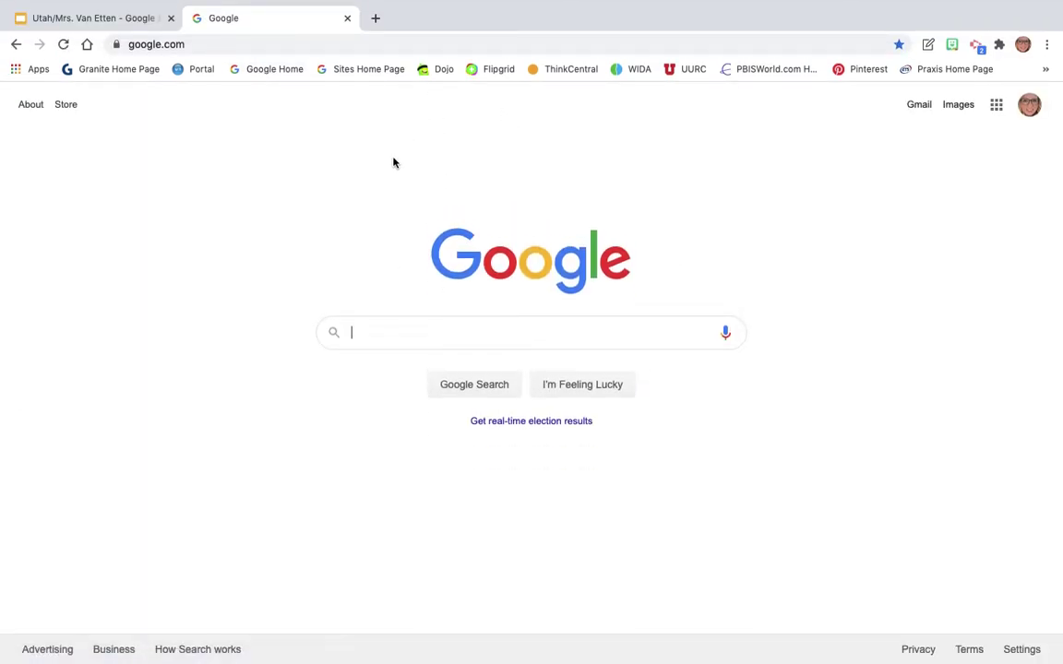
{"action": "type", "text": "famouse people from utah"}
{"action": "key", "text": "Return"}
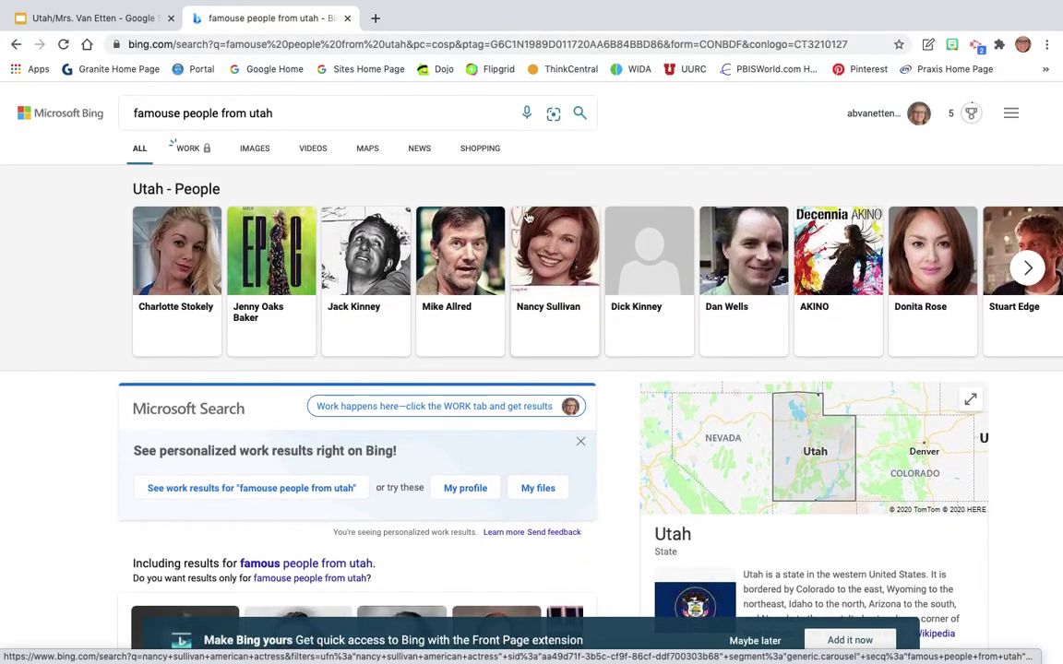
{"action": "scroll", "coordinate": [500, 418], "scroll_direction": "down", "scroll_amount": 3}
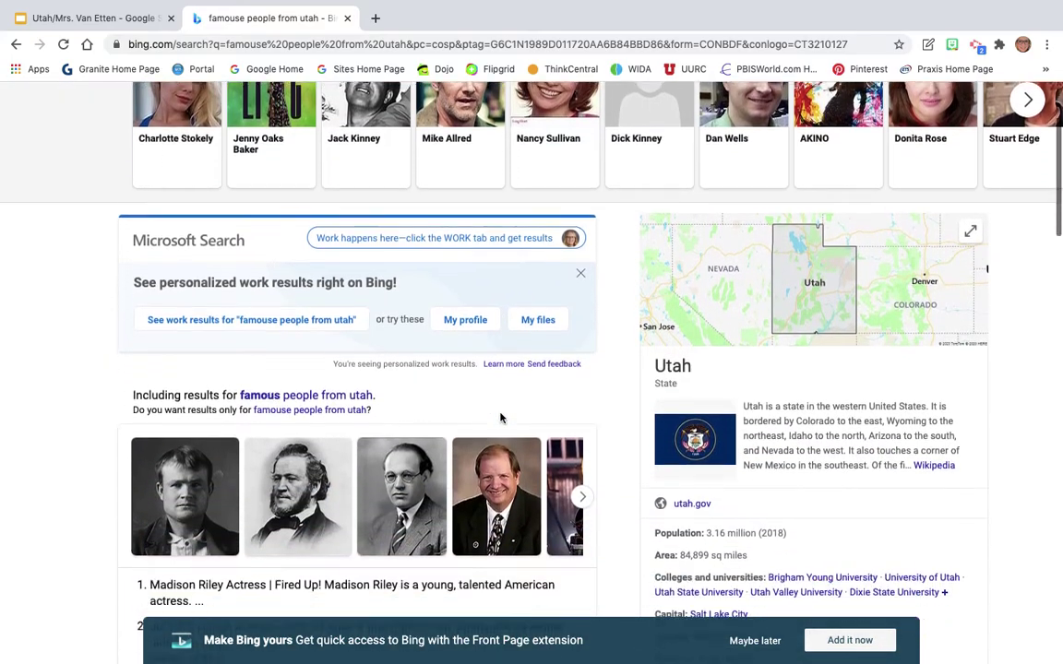
{"action": "scroll", "coordinate": [500, 418], "scroll_direction": "down", "scroll_amount": 5}
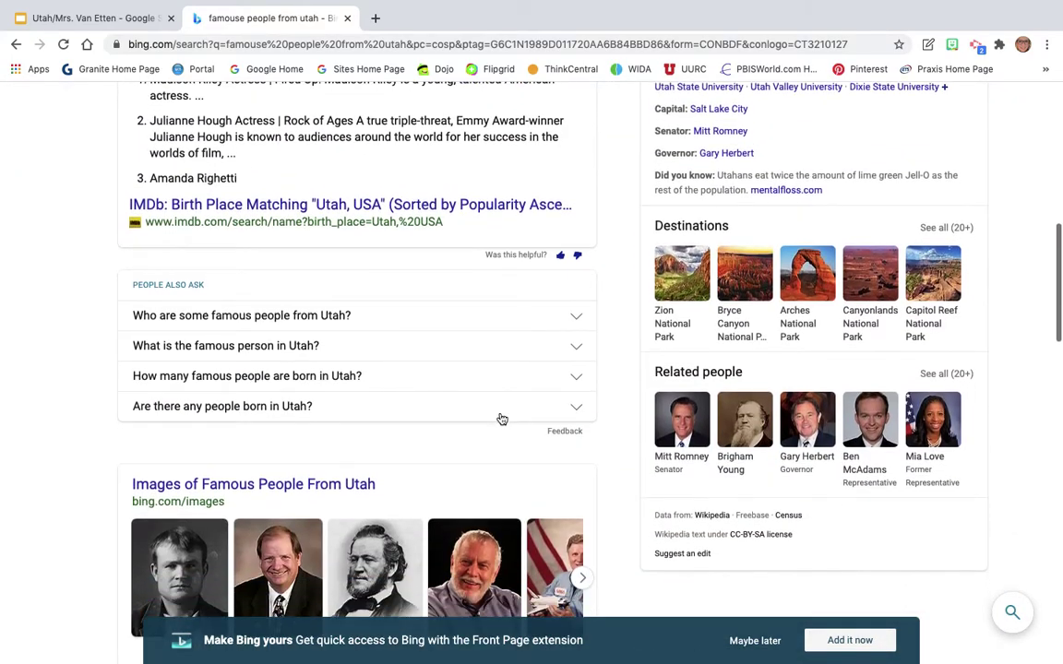
{"action": "scroll", "coordinate": [501, 418], "scroll_direction": "down", "scroll_amount": 3}
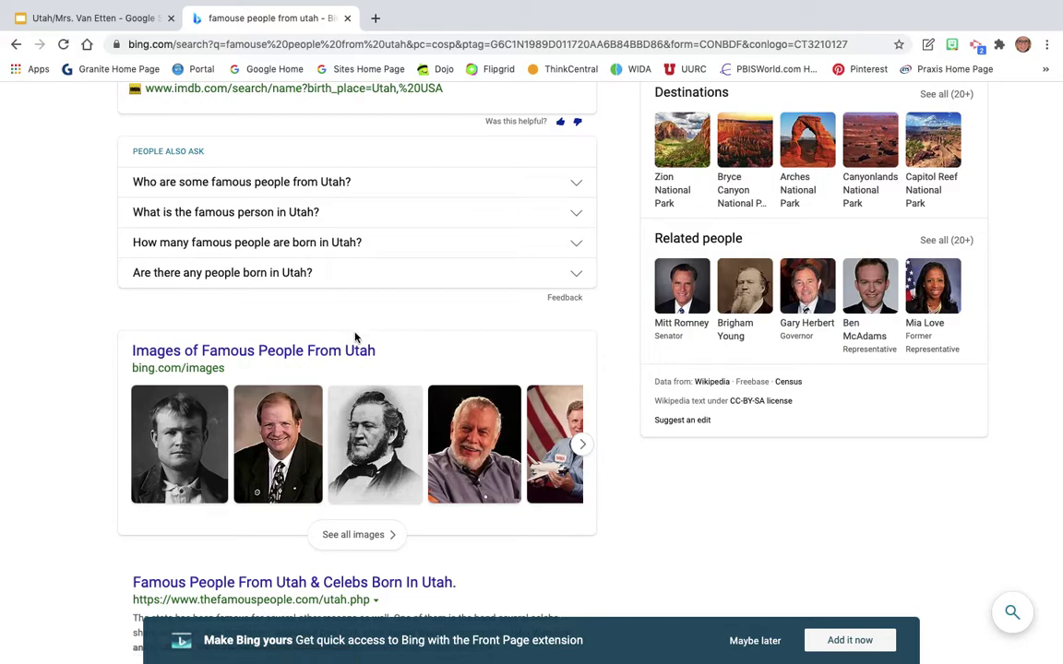
{"action": "left_click", "coordinate": [582, 444]}
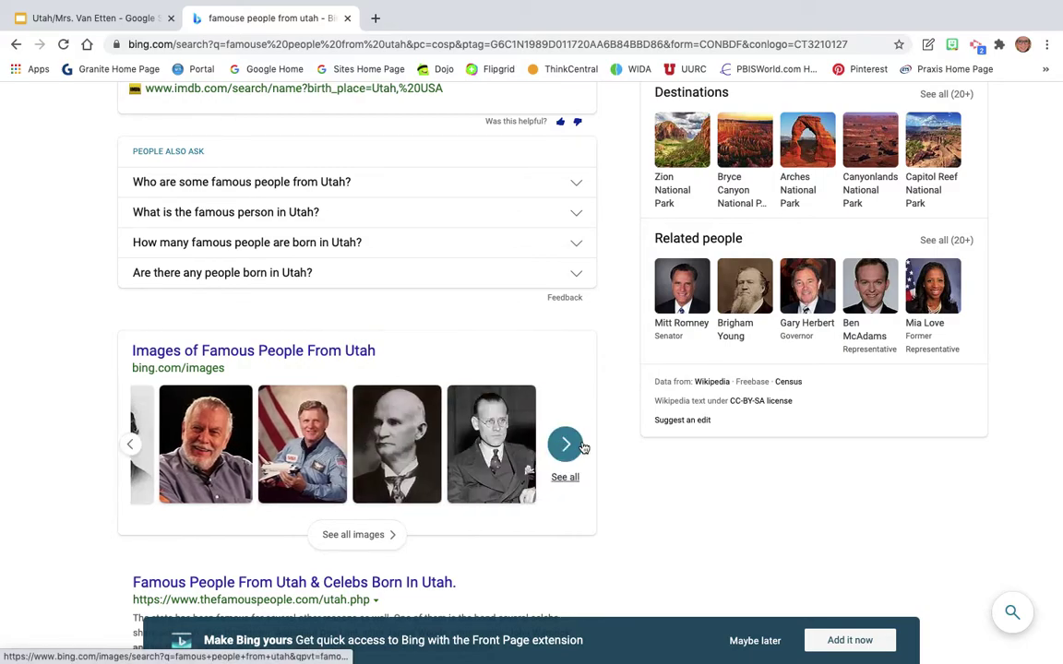
{"action": "left_click", "coordinate": [582, 446]}
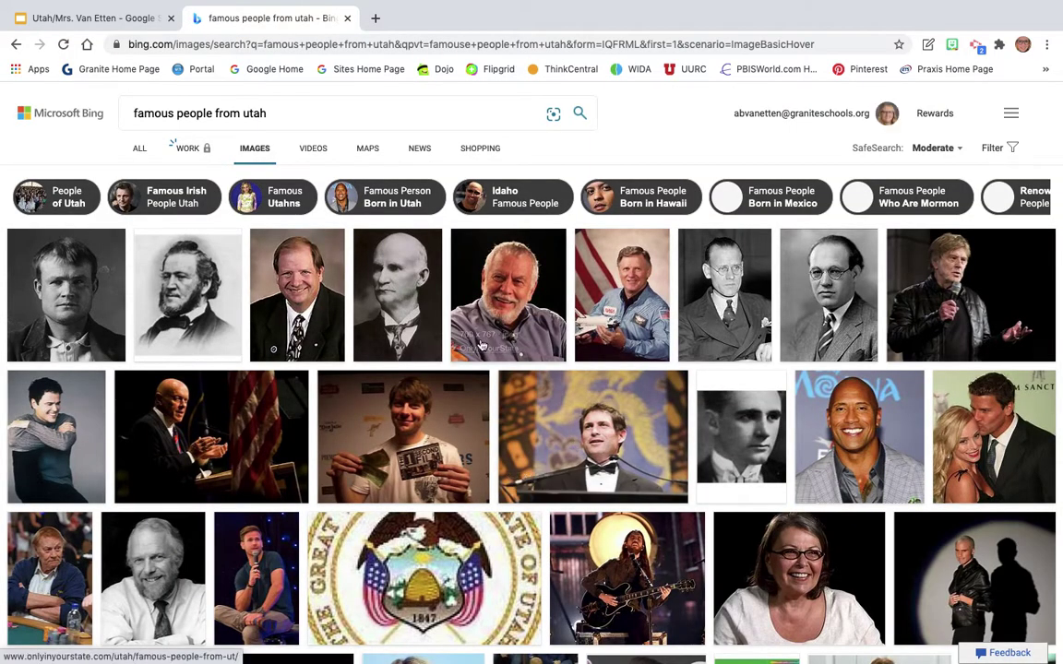
{"action": "left_click", "coordinate": [15, 45]}
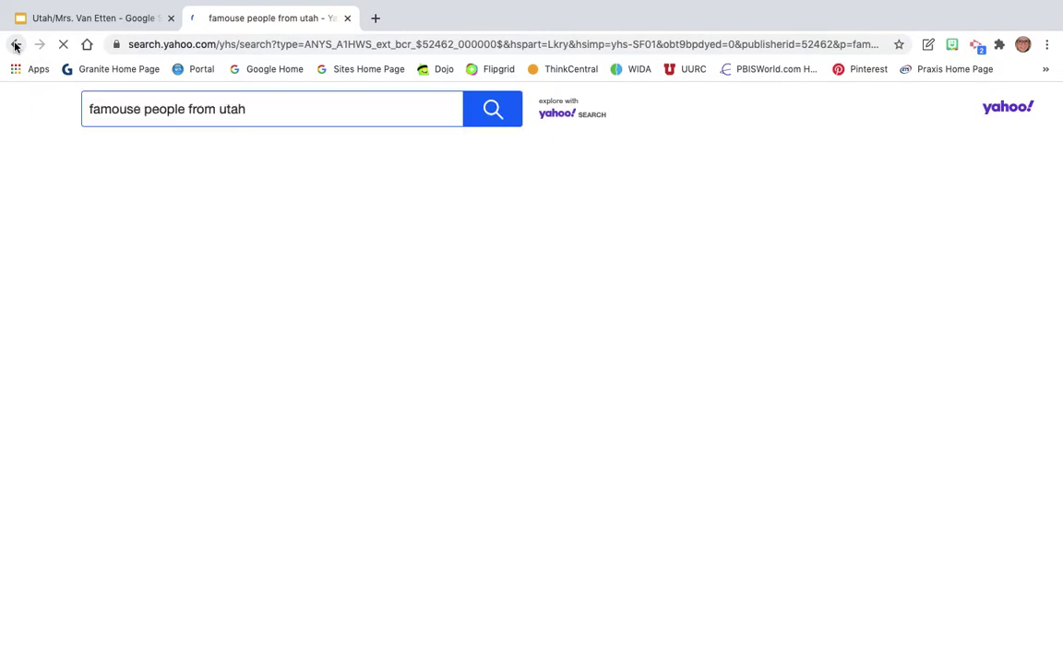
{"action": "left_click", "coordinate": [273, 211]}
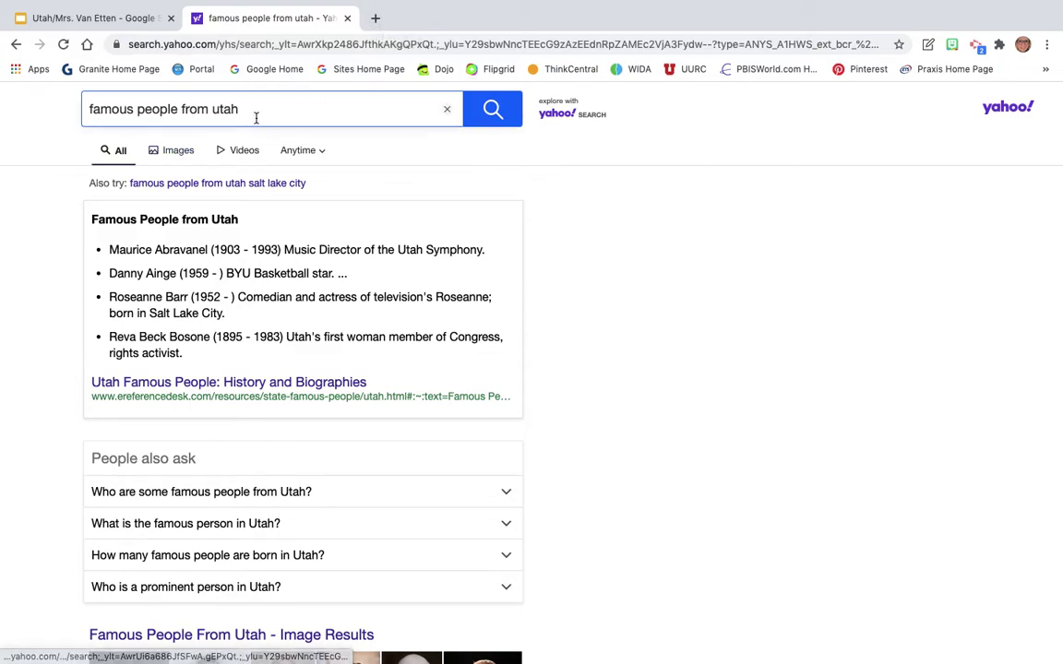
Copy Roseanne Barr's photo from the image results and return to the slideshow
{"action": "left_click", "coordinate": [180, 154]}
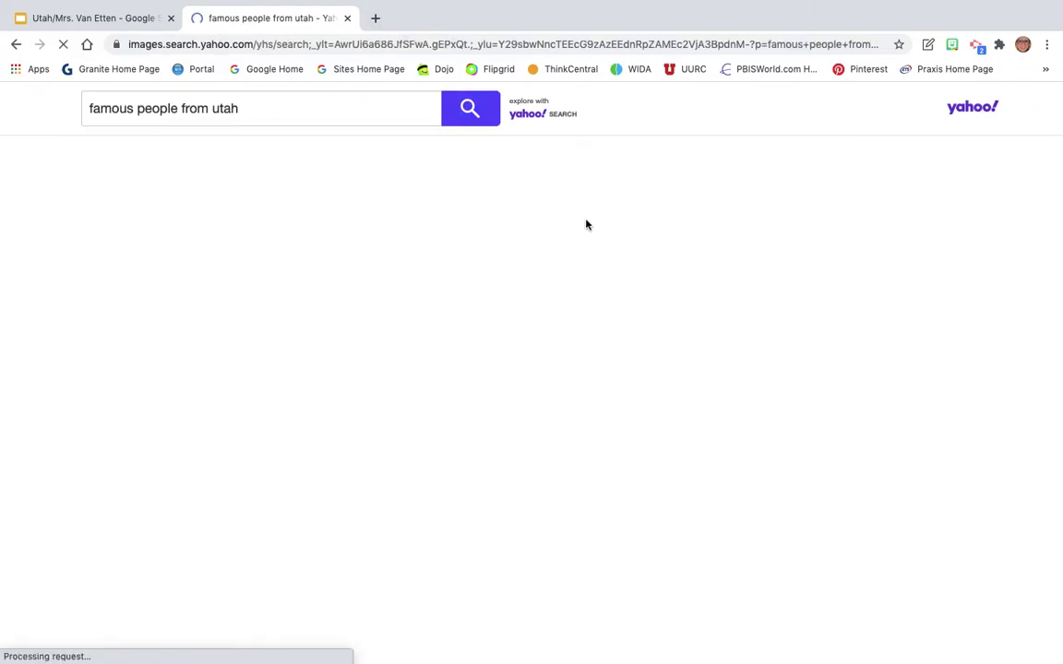
{"action": "scroll", "coordinate": [772, 591], "scroll_direction": "down", "scroll_amount": 1}
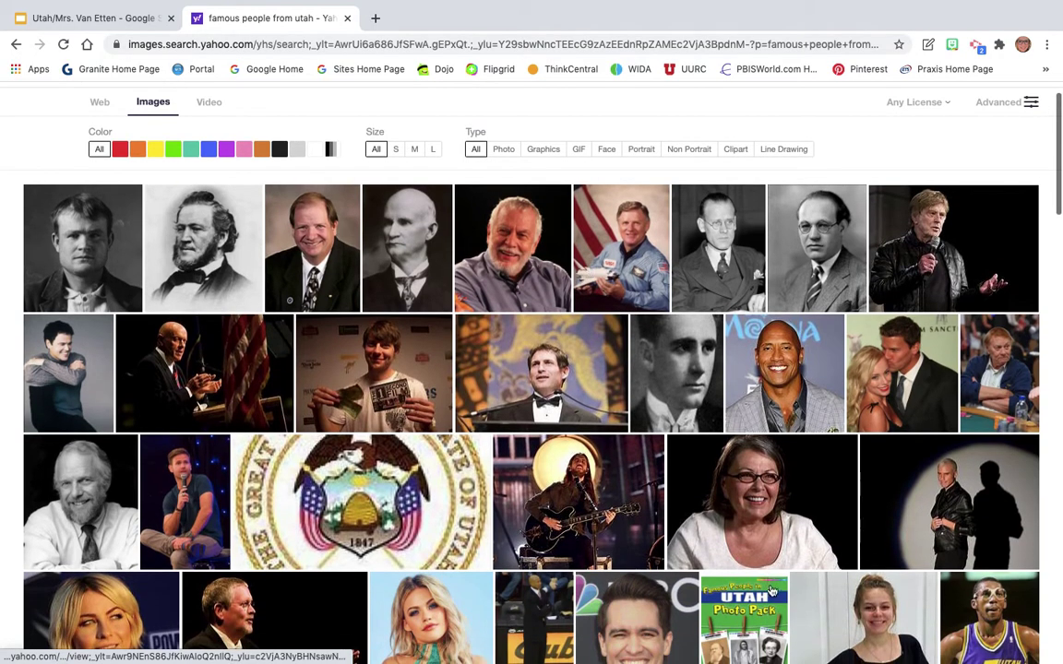
{"action": "left_click", "coordinate": [755, 522]}
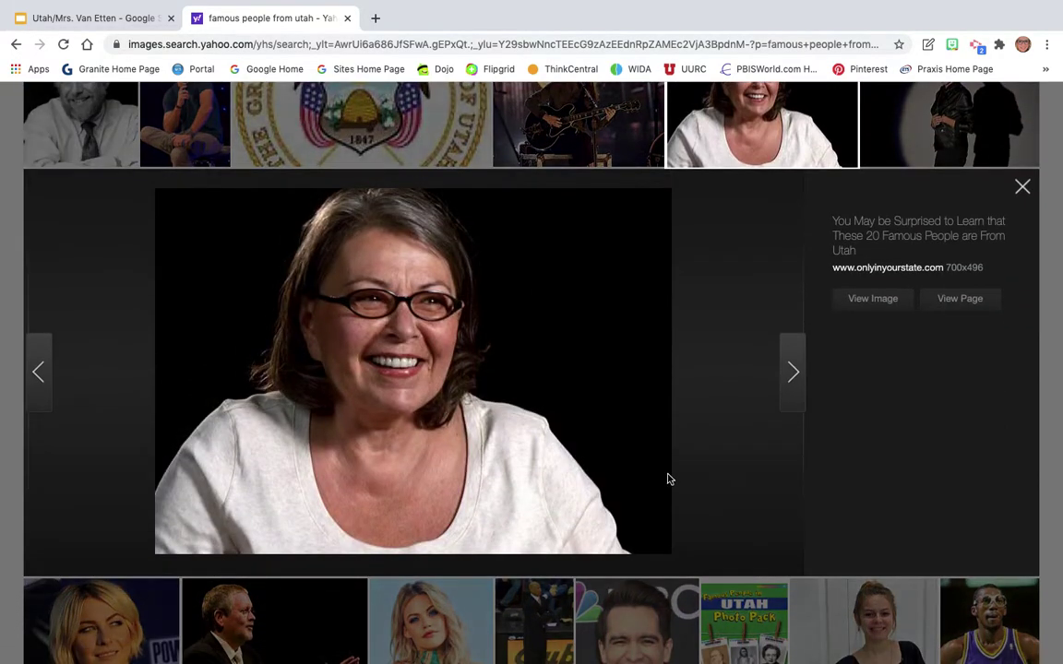
{"action": "right_click", "coordinate": [365, 347]}
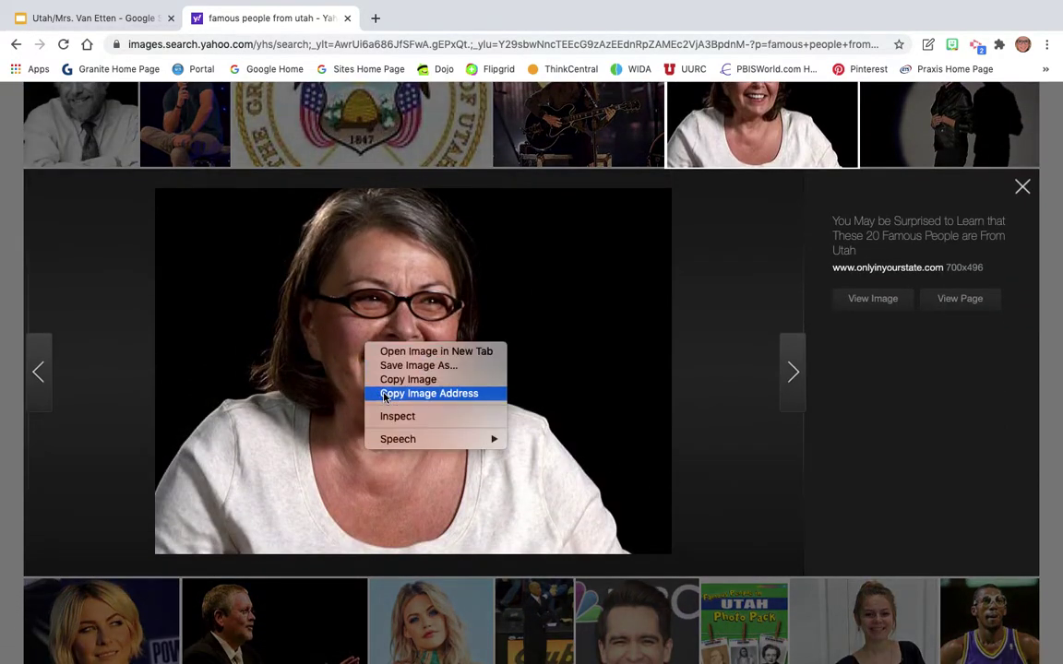
{"action": "left_click", "coordinate": [392, 379]}
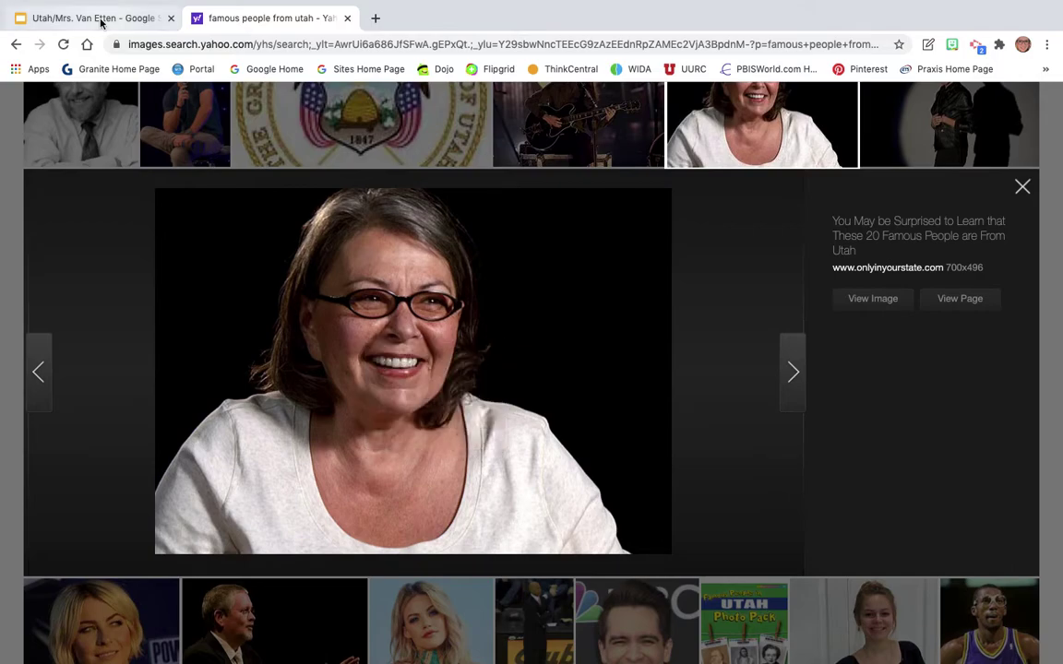
{"action": "left_click", "coordinate": [100, 20]}
Enter 'Rosanne Barr' in the body and paste her photo, shrunk and moved to the top right
{"action": "type", "text": "Rosanne Barr"}
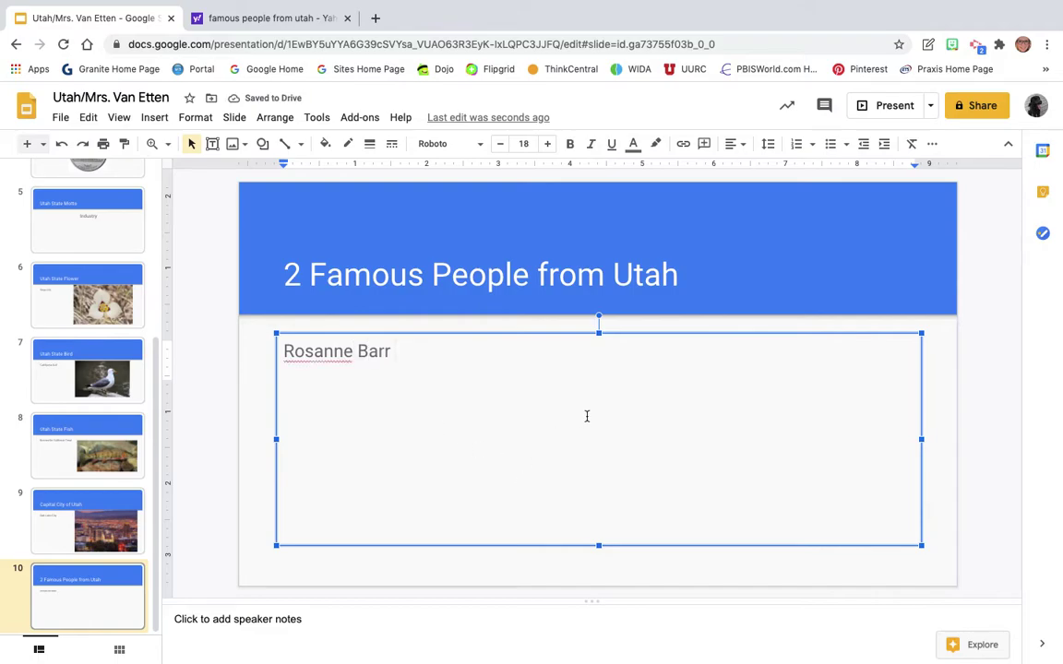
{"action": "right_click", "coordinate": [587, 416]}
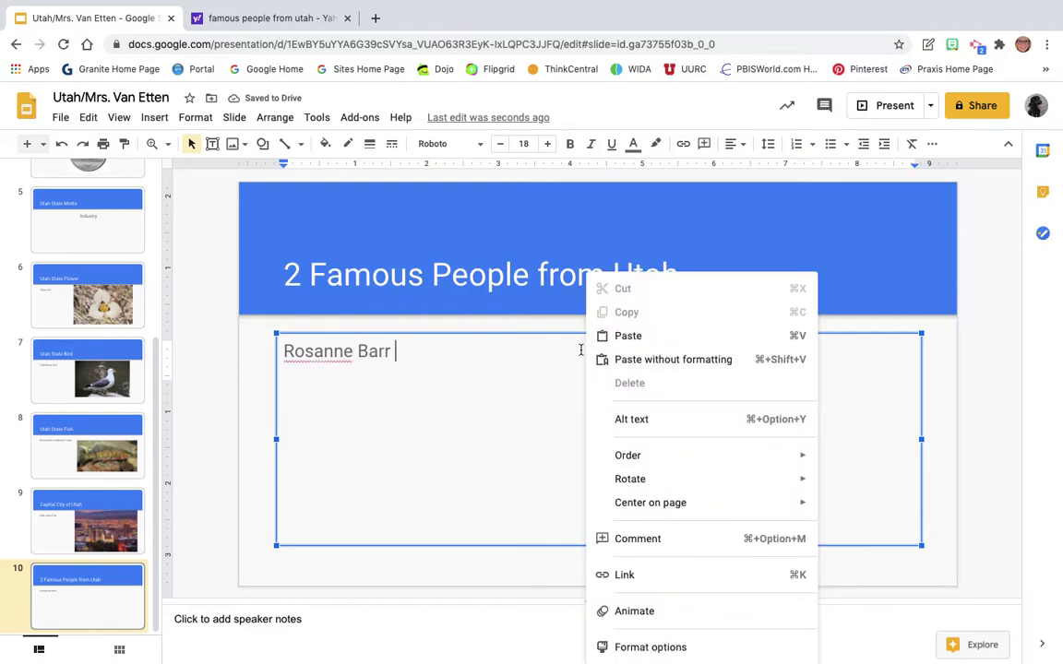
{"action": "left_click", "coordinate": [648, 336]}
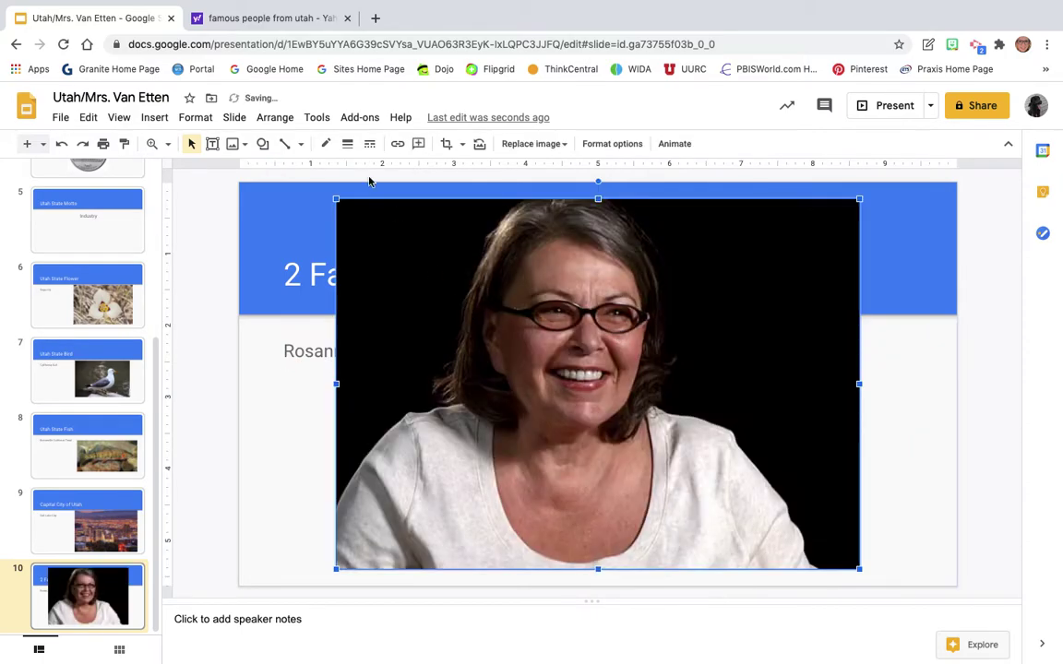
{"action": "left_click_drag", "start_coordinate": [381, 217], "coordinate": [694, 395]}
{"action": "left_click_drag", "start_coordinate": [722, 461], "coordinate": [809, 385]}
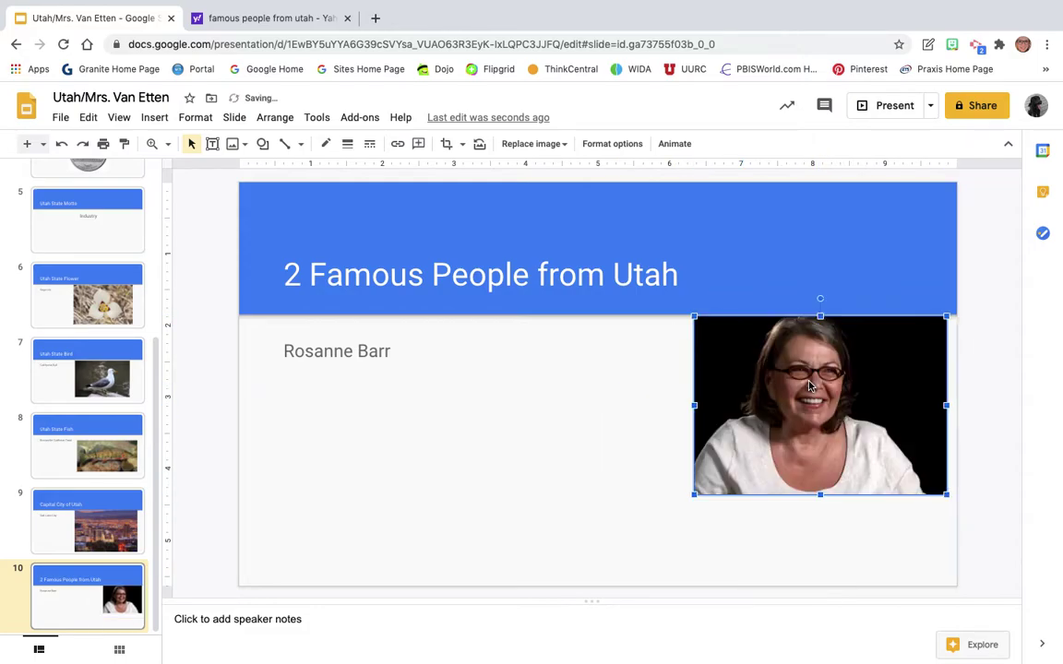
{"action": "left_click", "coordinate": [401, 357]}
Add 'Donny & Marie Osmond' on the line below, then return to the image results
{"action": "left_click", "coordinate": [392, 355]}
{"action": "key", "text": "Return"}
{"action": "key", "text": "Return"}
{"action": "key", "text": "Return"}
{"action": "key", "text": "Return"}
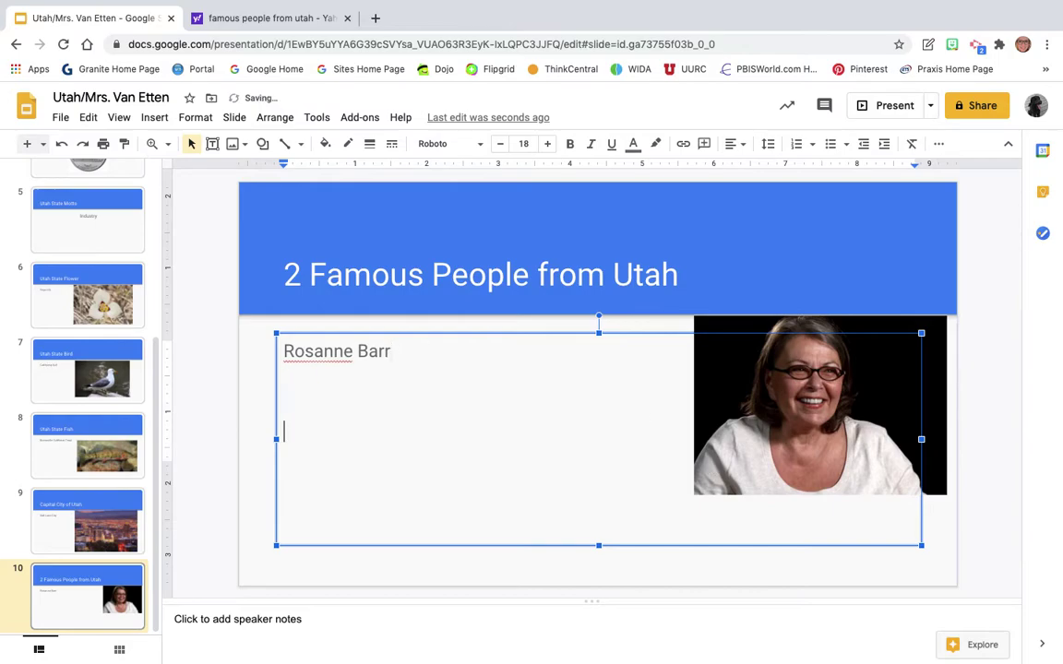
{"action": "key", "text": "BackSpace"}
{"action": "key", "text": "BackSpace"}
{"action": "type", "text": "Donny "}
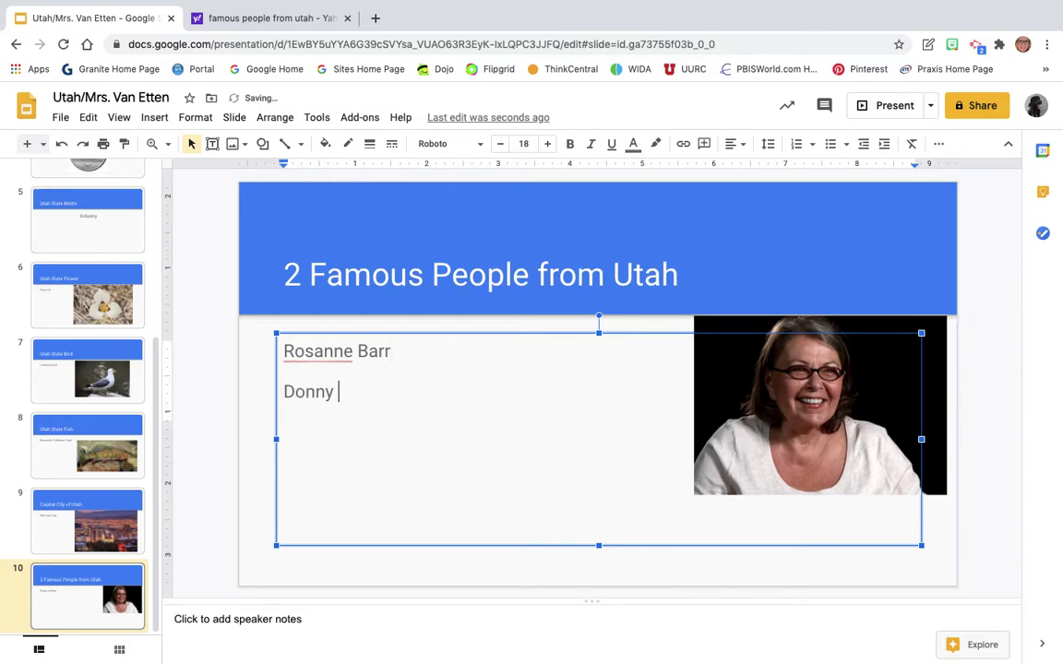
{"action": "type", "text": "& Marie Osmond"}
{"action": "mouse_move", "coordinate": [380, 5]}
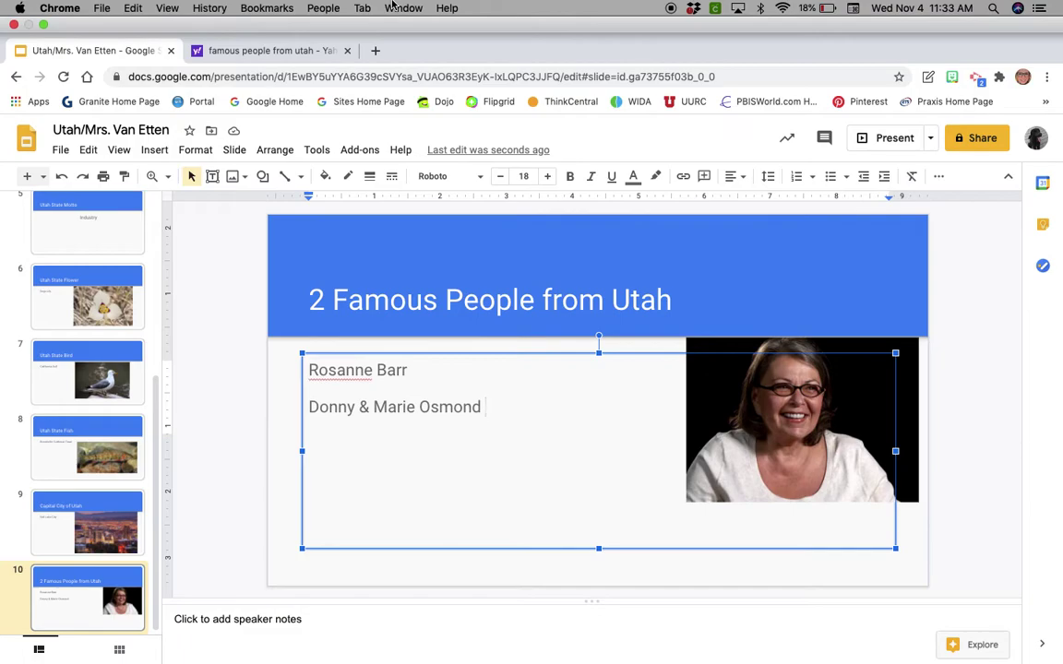
{"action": "left_click", "coordinate": [255, 56]}
Run an image search for 'donny and marie osmond'
{"action": "scroll", "coordinate": [493, 277], "scroll_direction": "up", "scroll_amount": 10}
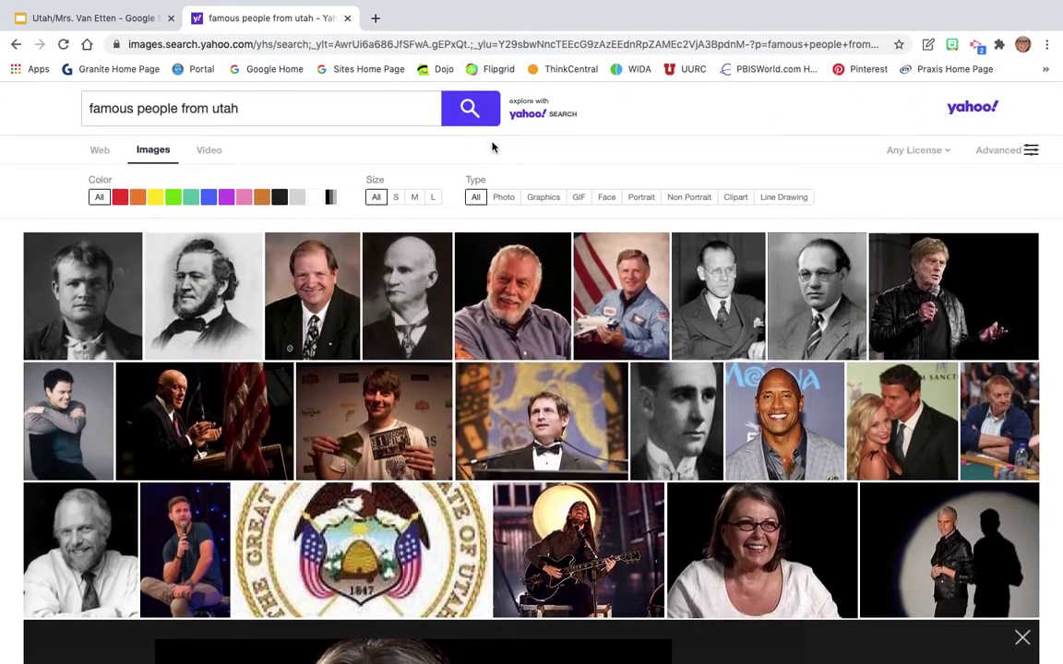
{"action": "left_click_drag", "start_coordinate": [257, 107], "coordinate": [0, 90]}
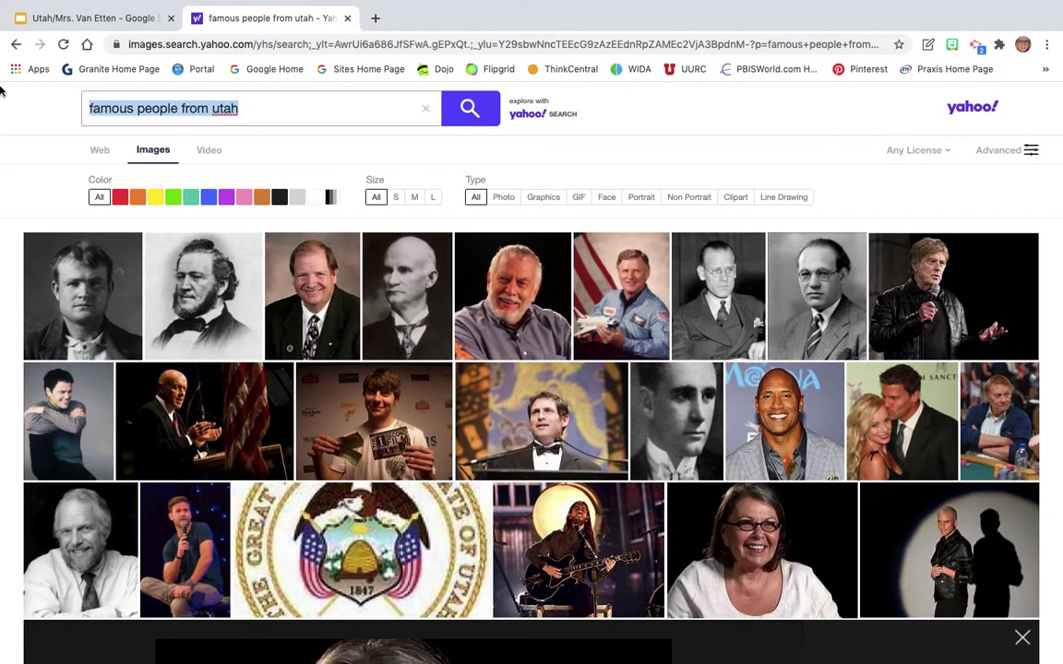
{"action": "key", "text": "BackSpace"}
{"action": "type", "text": "donny"}
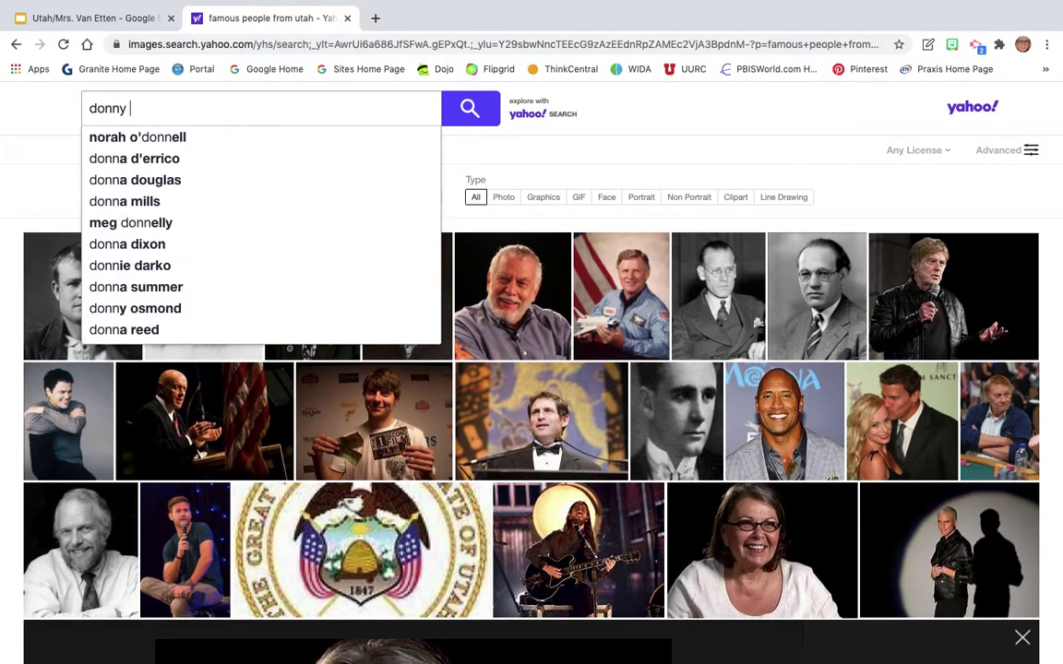
{"action": "type", "text": " osmond"}
{"action": "key", "text": "Return"}
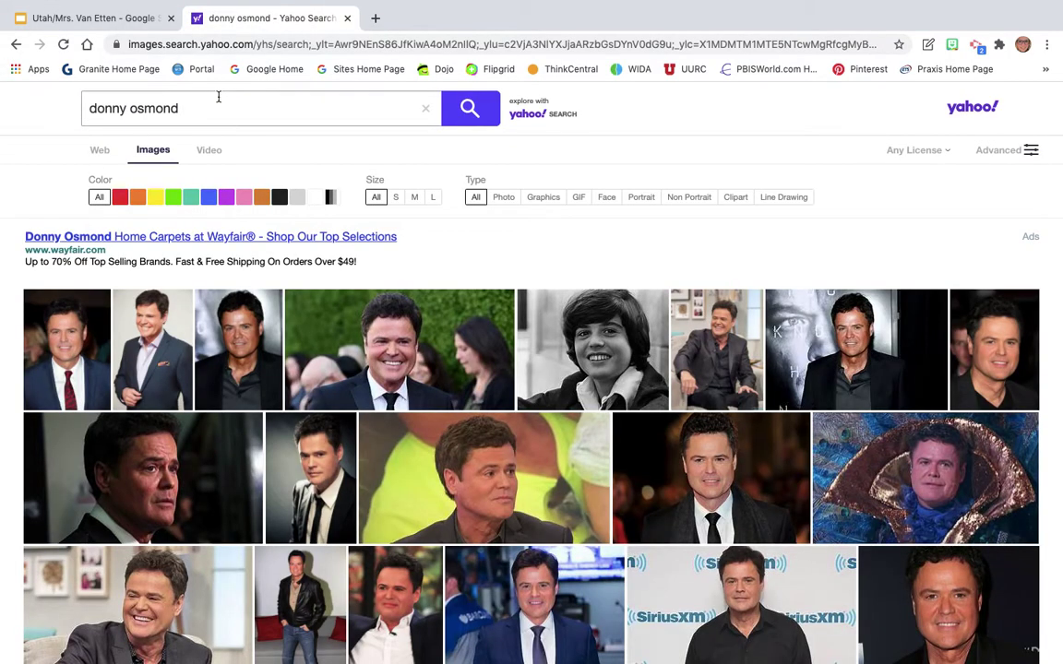
{"action": "left_click", "coordinate": [218, 109]}
{"action": "key", "text": "BackSpace"}
{"action": "key", "text": "BackSpace"}
{"action": "key", "text": "BackSpace"}
{"action": "key", "text": "BackSpace"}
{"action": "key", "text": "BackSpace"}
{"action": "key", "text": "BackSpace"}
{"action": "key", "text": "BackSpace"}
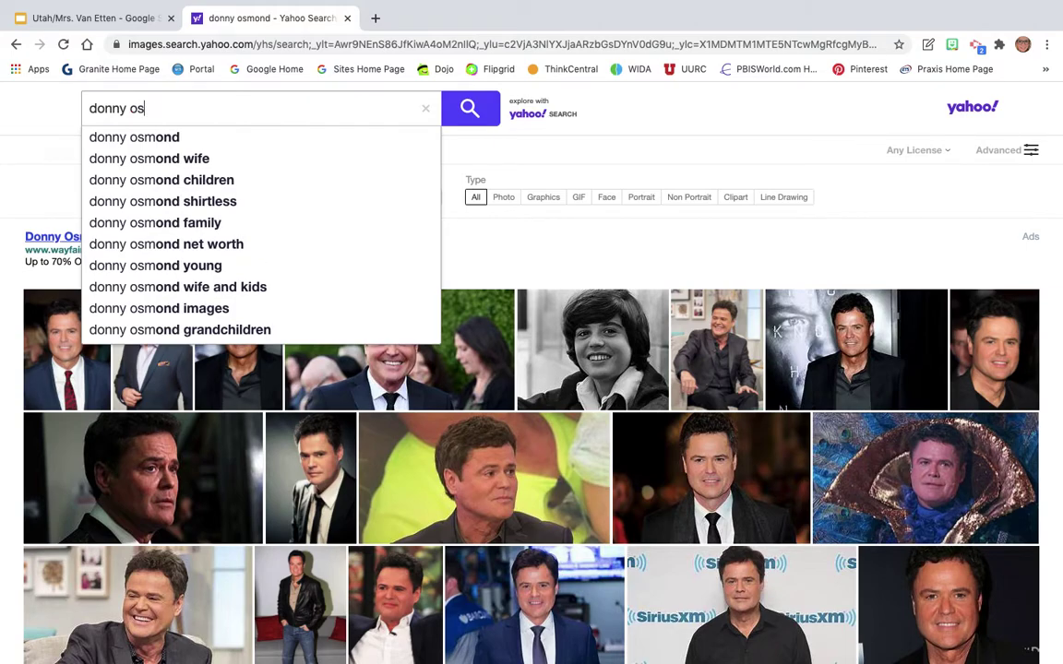
{"action": "type", "text": "and marie osb"}
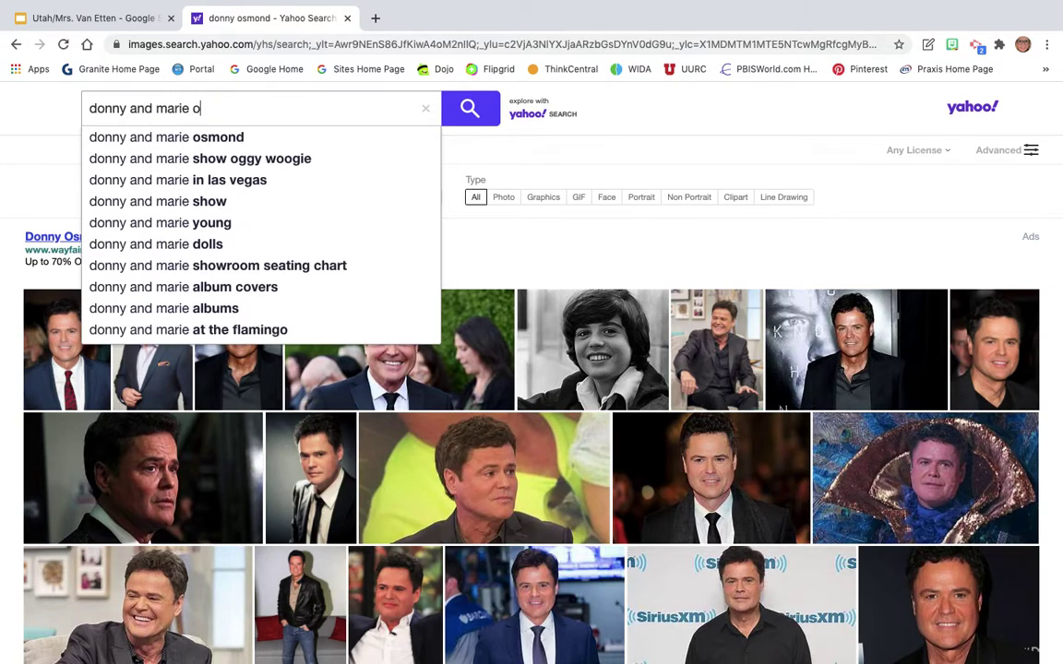
{"action": "key", "text": "BackSpace"}
{"action": "type", "text": "mond"}
{"action": "key", "text": "Return"}
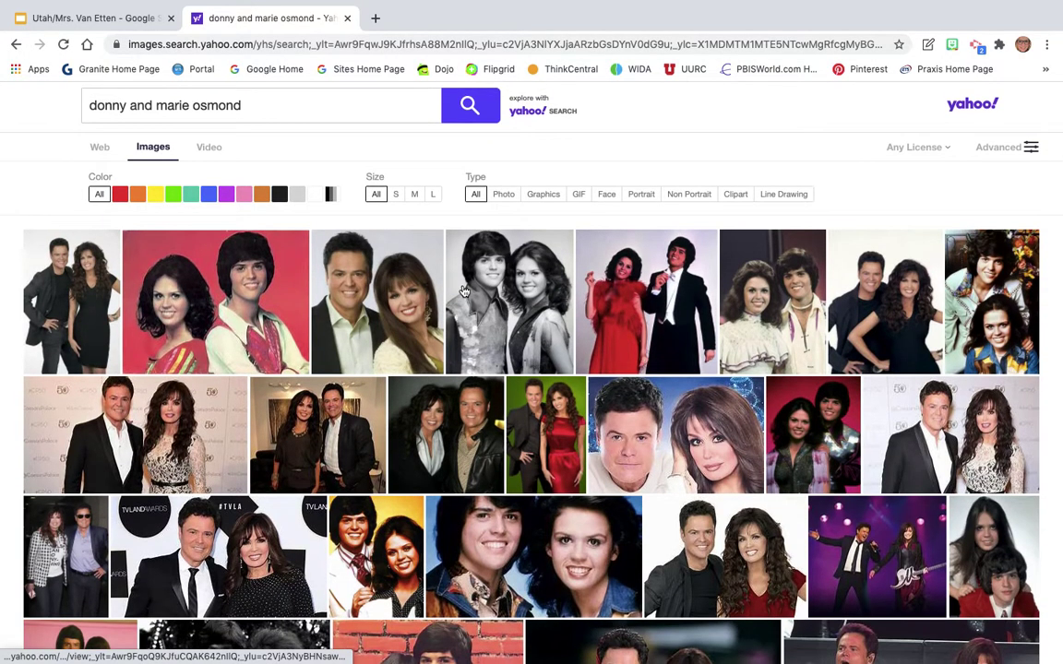
Copy a photo of Donny and Marie Osmond together and return to the slideshow
{"action": "scroll", "coordinate": [464, 292], "scroll_direction": "down", "scroll_amount": 1}
{"action": "scroll", "coordinate": [464, 292], "scroll_direction": "down", "scroll_amount": 1}
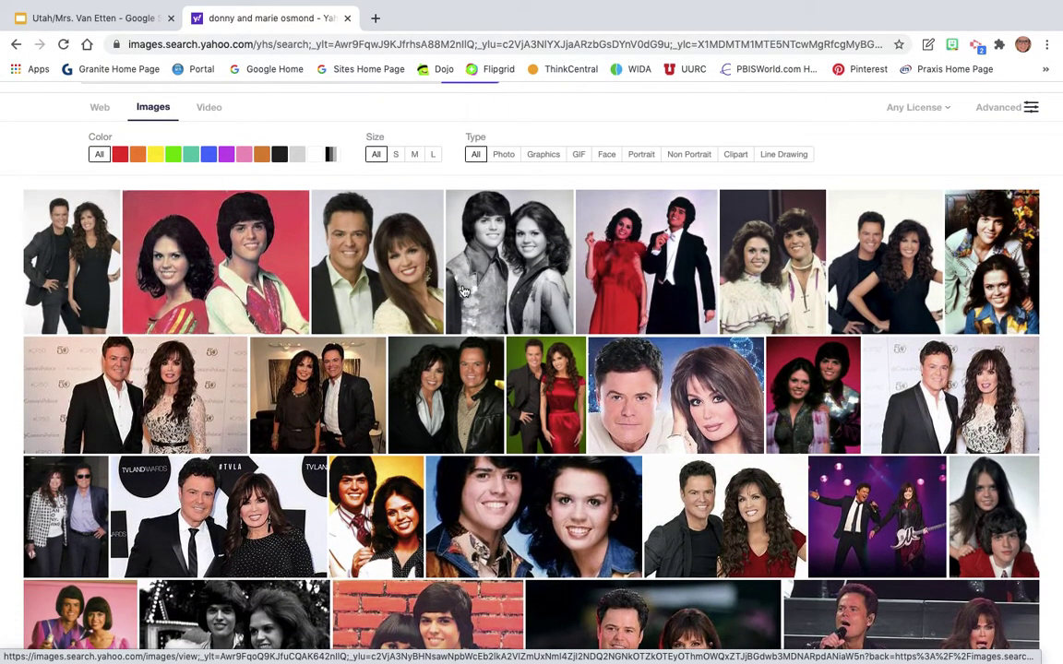
{"action": "left_click", "coordinate": [157, 382]}
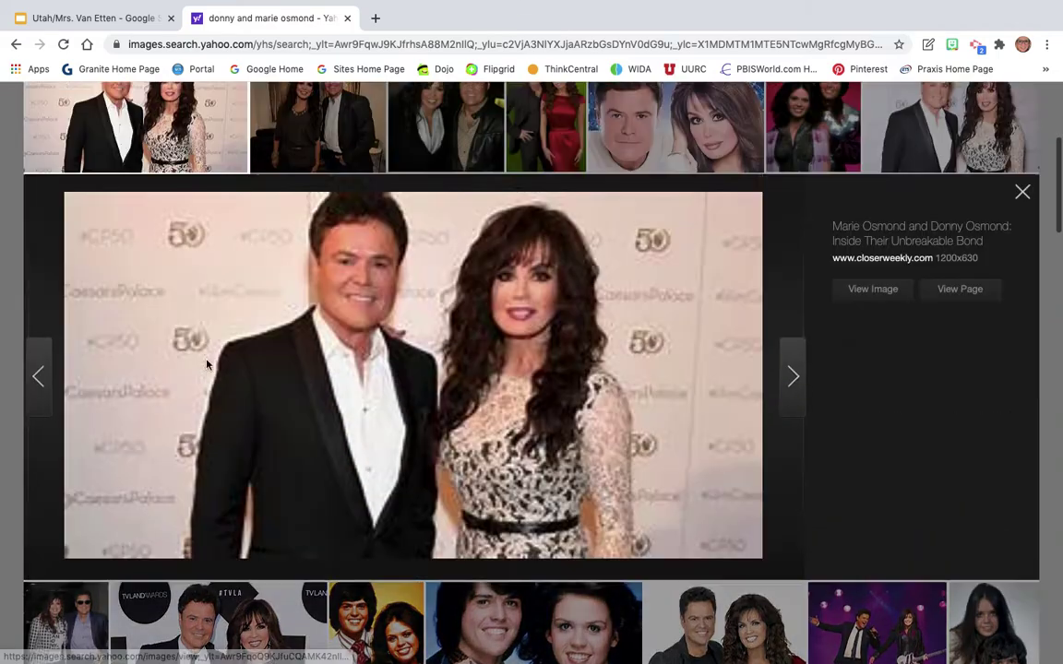
{"action": "right_click", "coordinate": [528, 312]}
{"action": "left_click", "coordinate": [551, 345]}
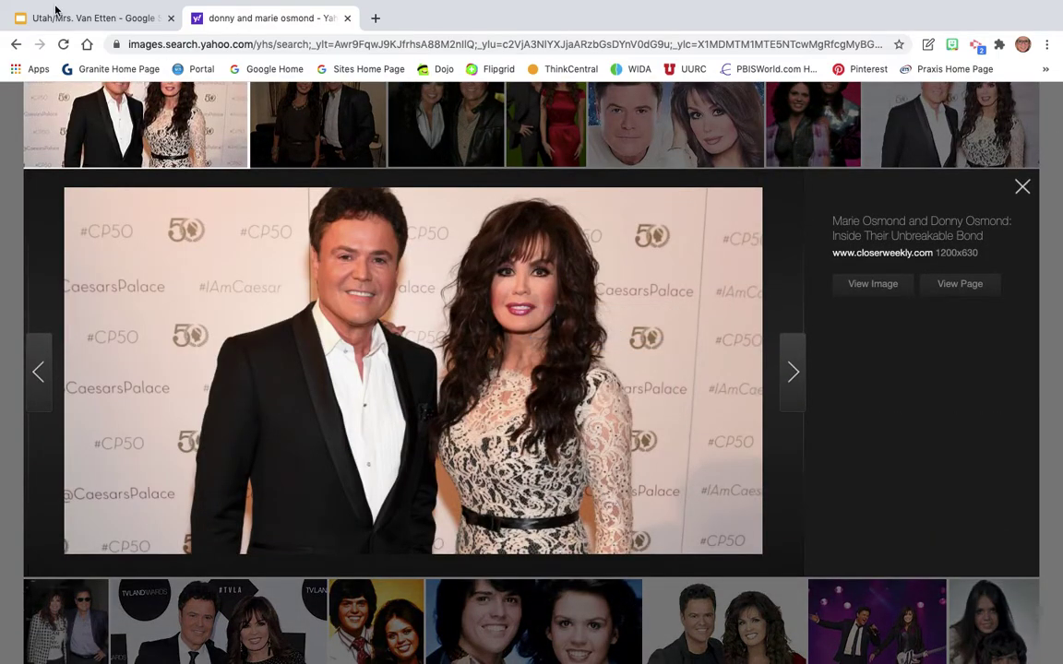
{"action": "left_click", "coordinate": [55, 7]}
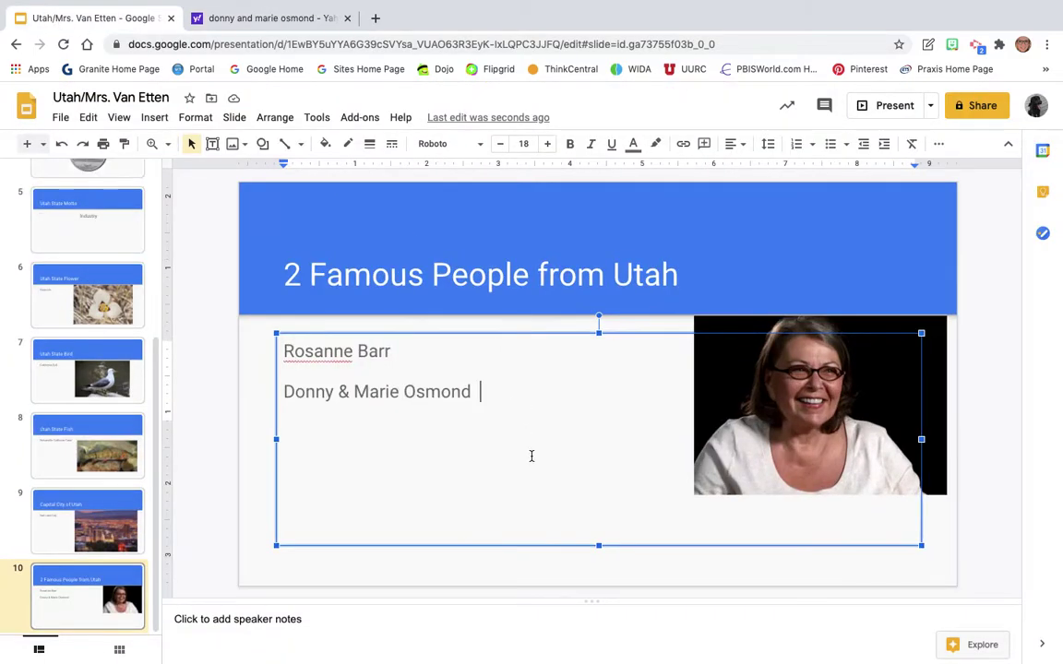
Paste the Osmond photo, shrink it and place it under the names, left of Roseanne's photo
{"action": "right_click", "coordinate": [567, 454]}
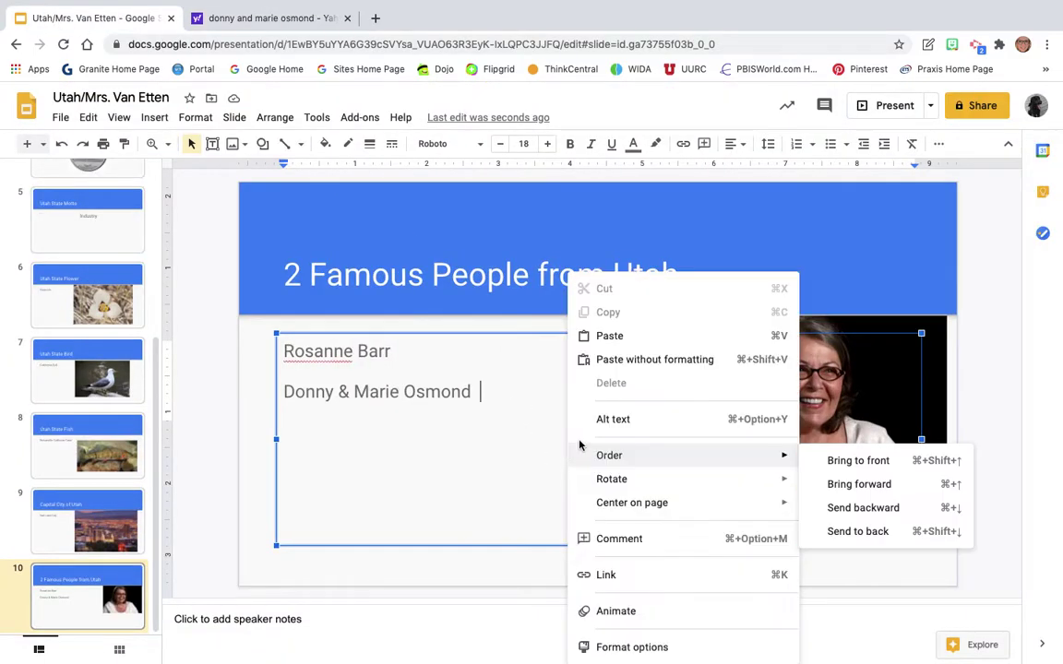
{"action": "left_click", "coordinate": [612, 337]}
{"action": "left_click_drag", "start_coordinate": [250, 207], "coordinate": [609, 397]}
{"action": "left_click_drag", "start_coordinate": [696, 490], "coordinate": [582, 478]}
{"action": "left_click_drag", "start_coordinate": [494, 382], "coordinate": [588, 435]}
{"action": "left_click_drag", "start_coordinate": [628, 473], "coordinate": [542, 482]}
{"action": "left_click", "coordinate": [868, 541]}
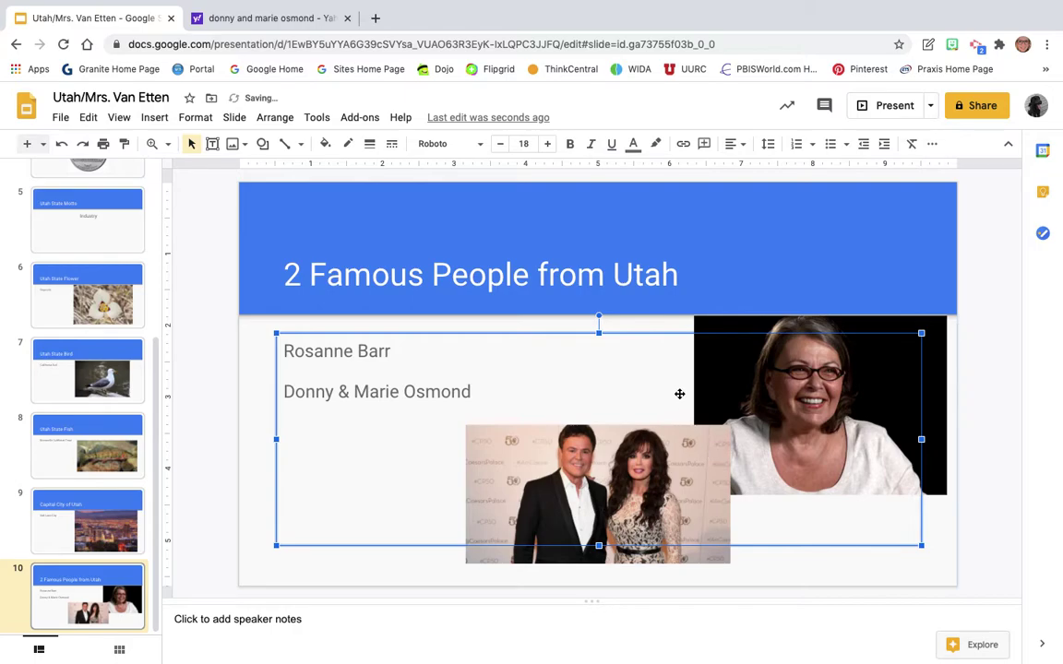
{"action": "left_click", "coordinate": [993, 386]}
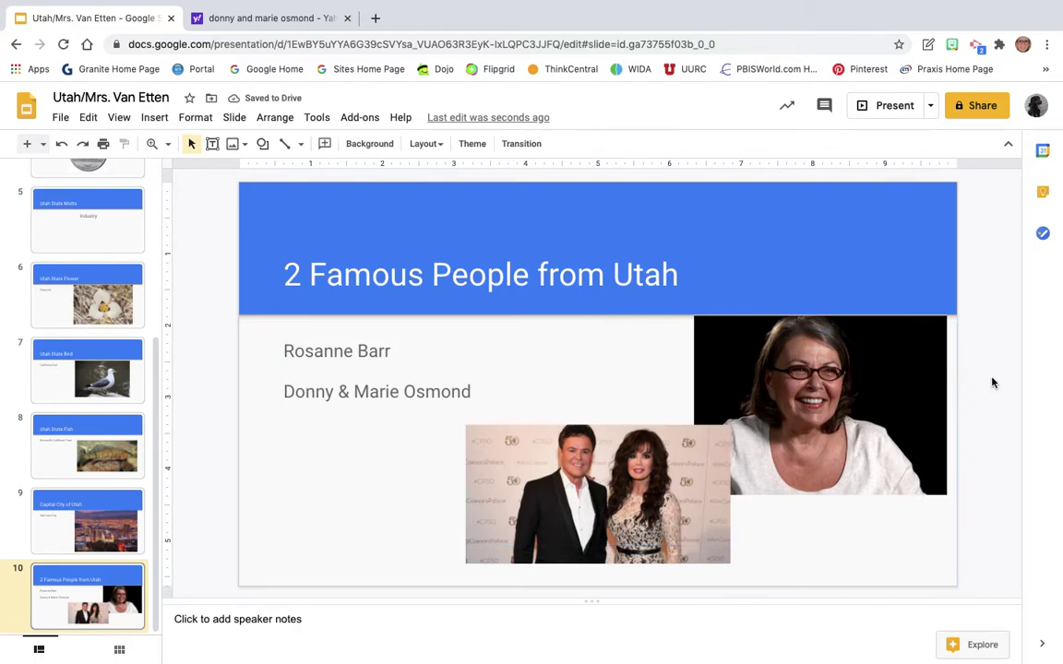